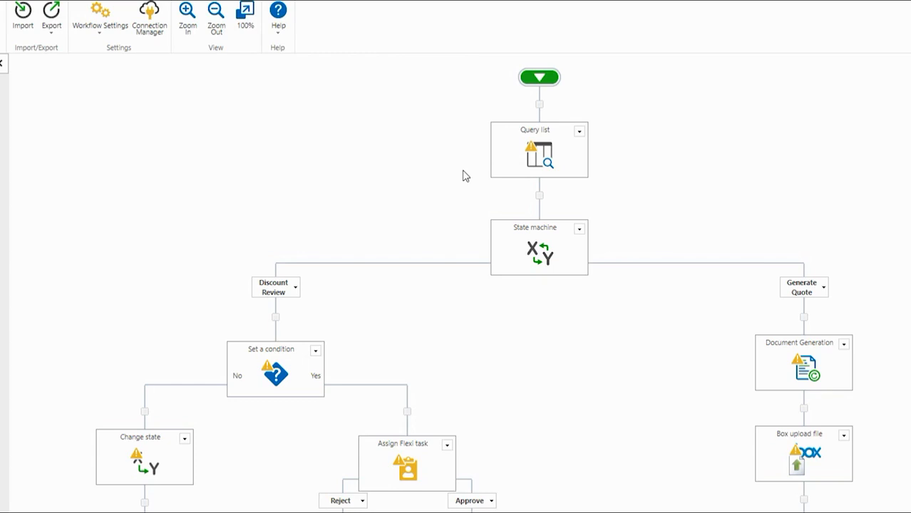
Point the Query list action at the Commercial Buildings list
double_click(527, 155)
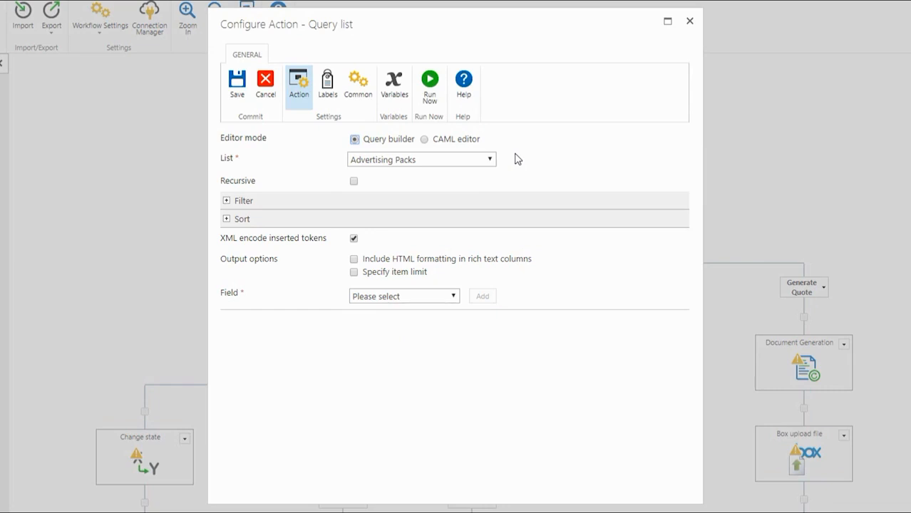
click(477, 160)
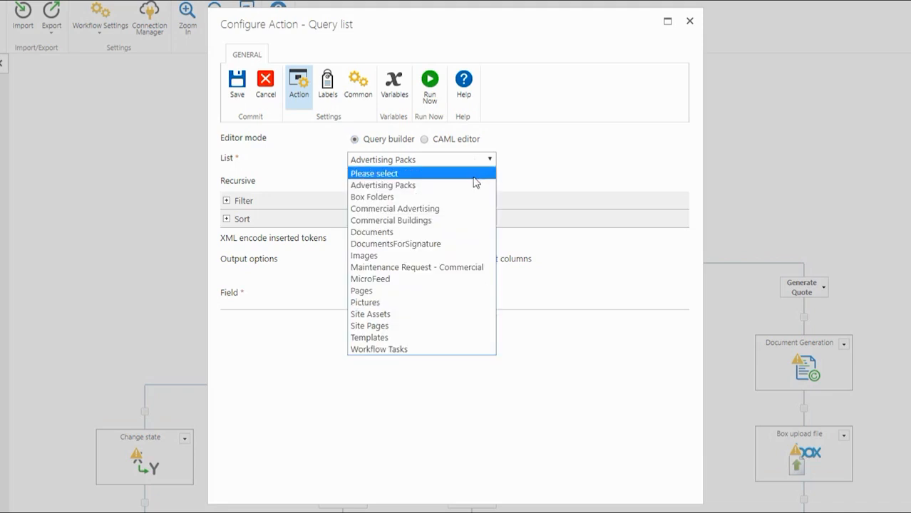
click(458, 220)
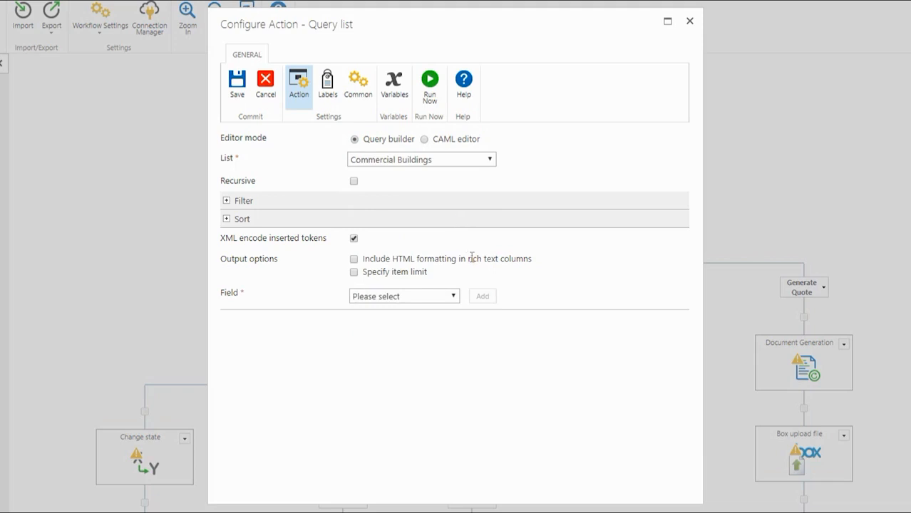
Add PictureURL and Country as returned fields; no variables exist yet to hold them
click(428, 297)
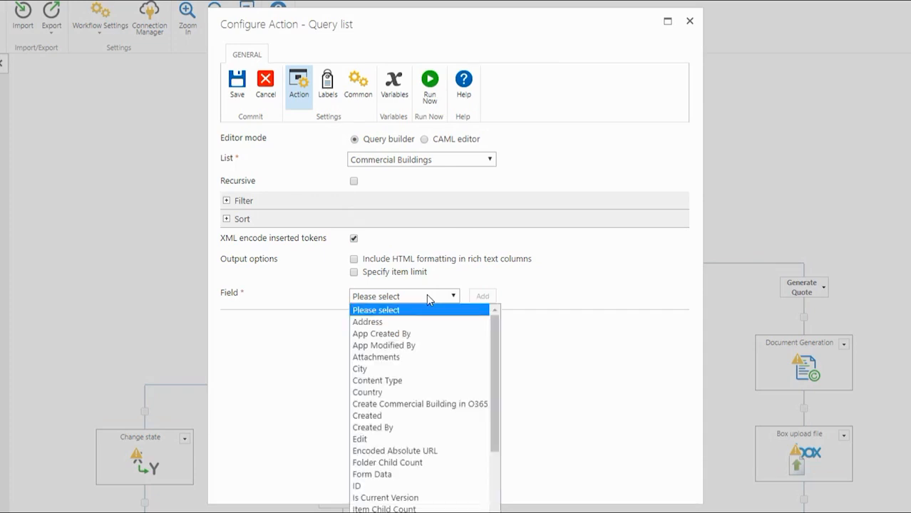
scroll(397, 456, down, 4)
click(396, 437)
click(484, 298)
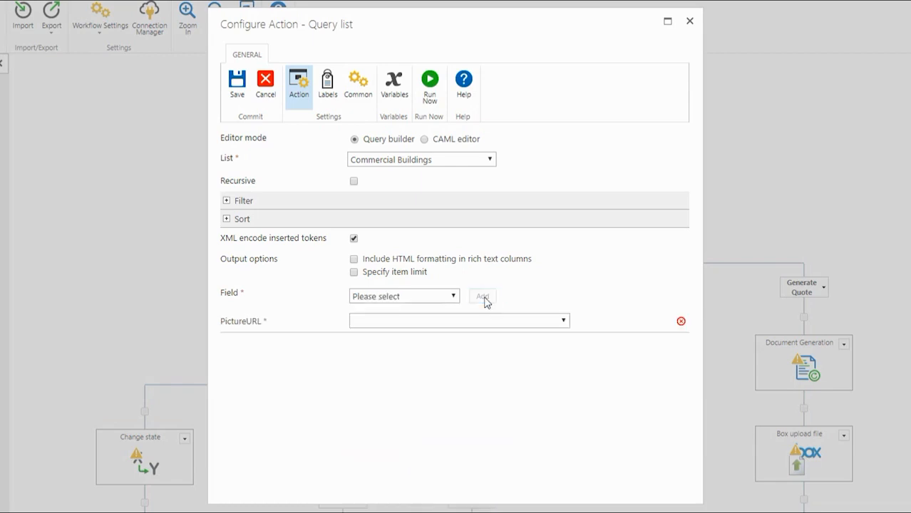
click(431, 298)
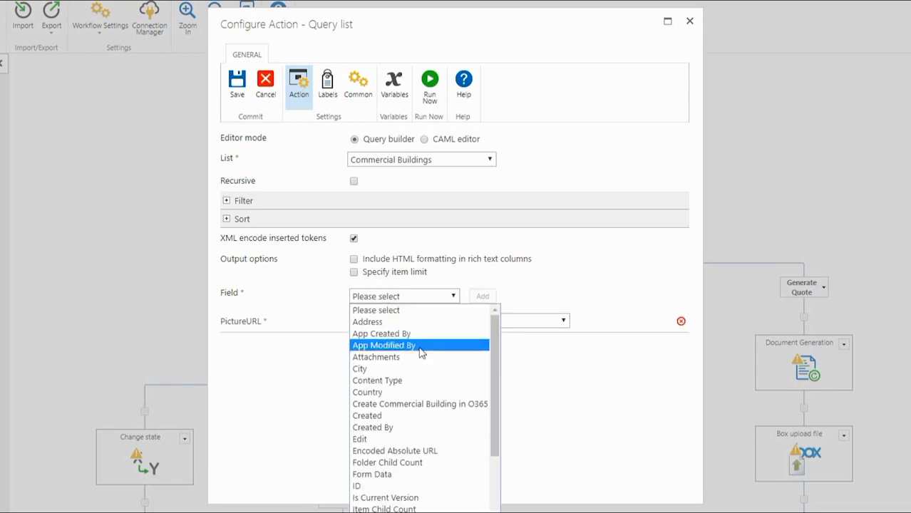
click(416, 392)
click(483, 297)
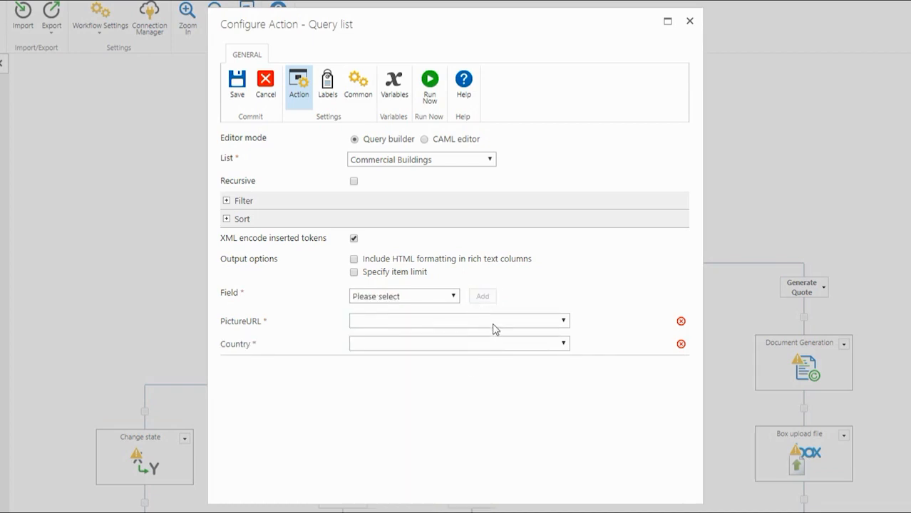
click(496, 329)
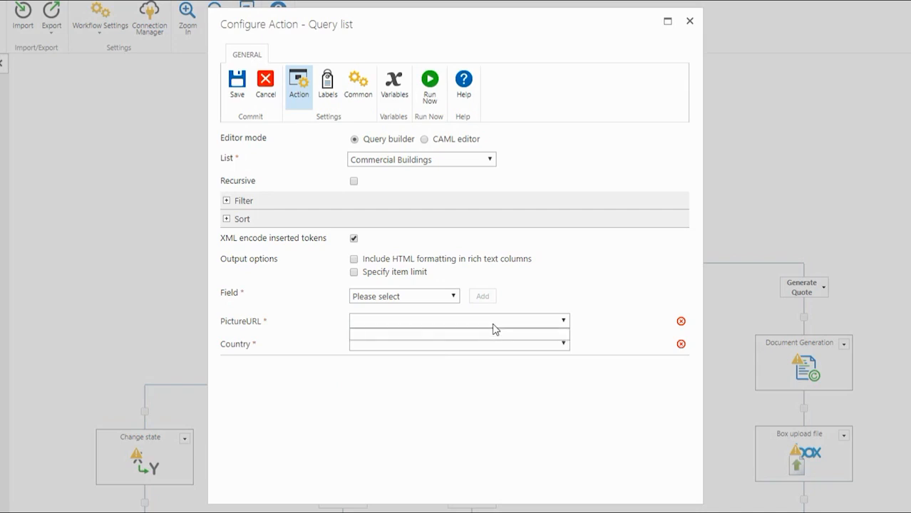
click(577, 311)
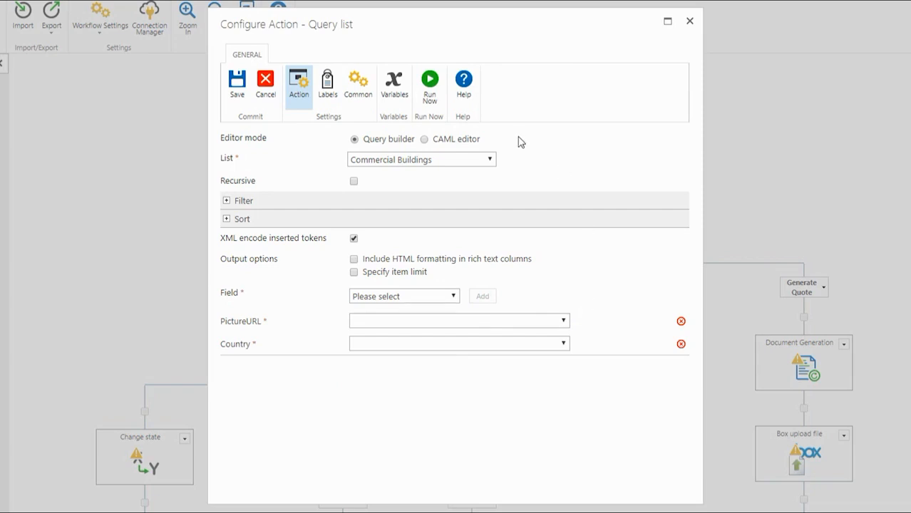
Add workflow variables BuildingImage and BuildingCountry, then close the Workflow Variables dialog
click(401, 101)
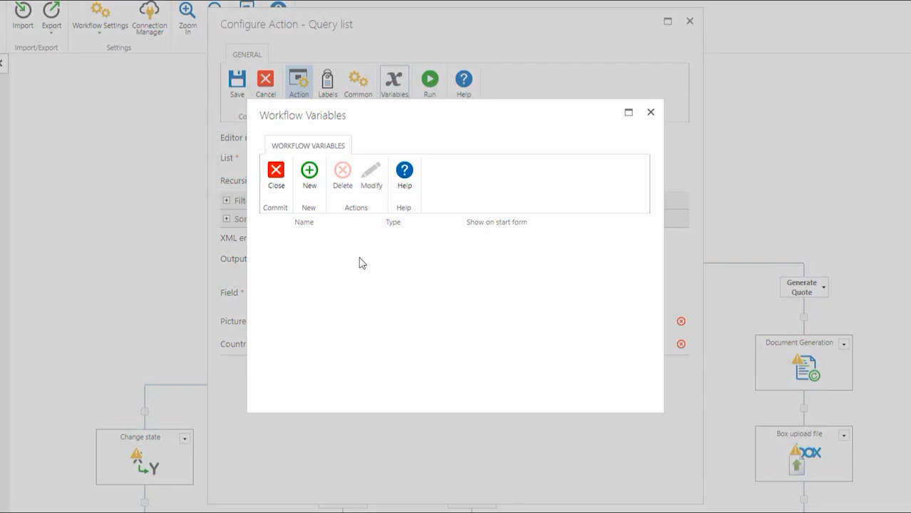
click(318, 191)
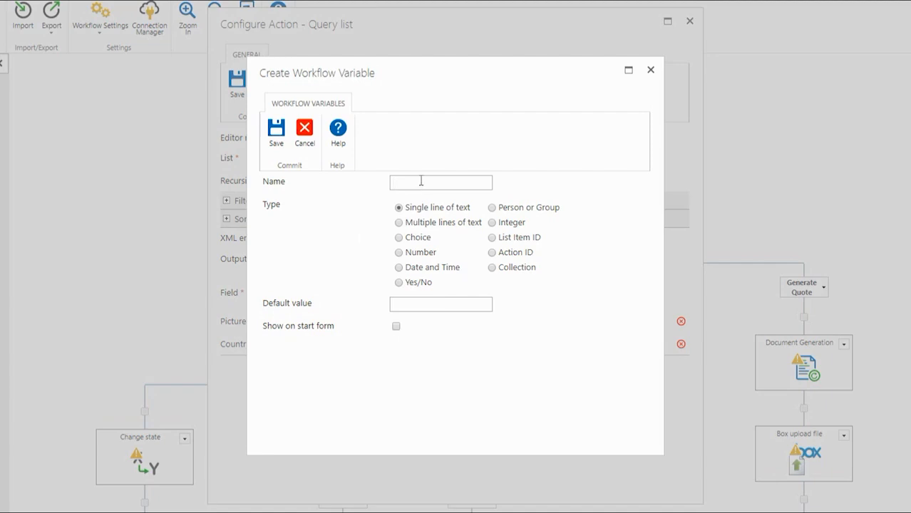
text(BuildingImage)
click(285, 145)
click(306, 186)
text(BuildingCountry)
click(276, 134)
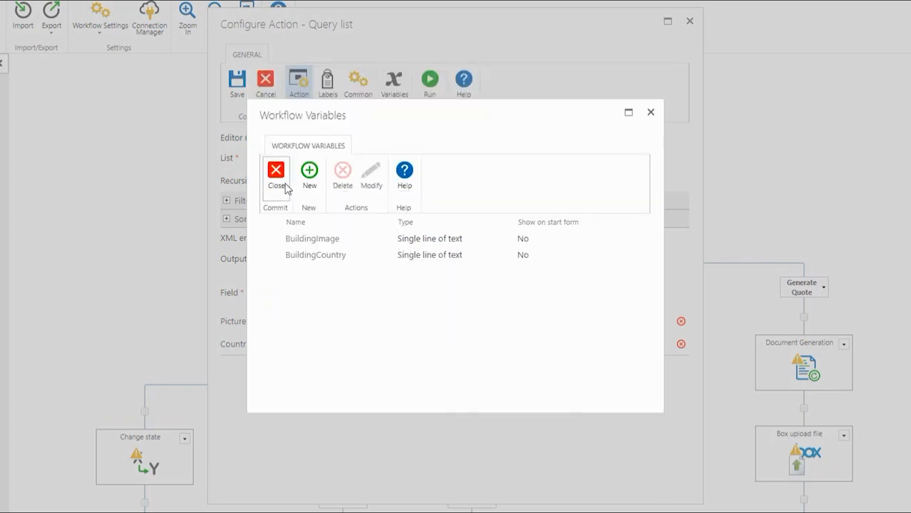
click(277, 178)
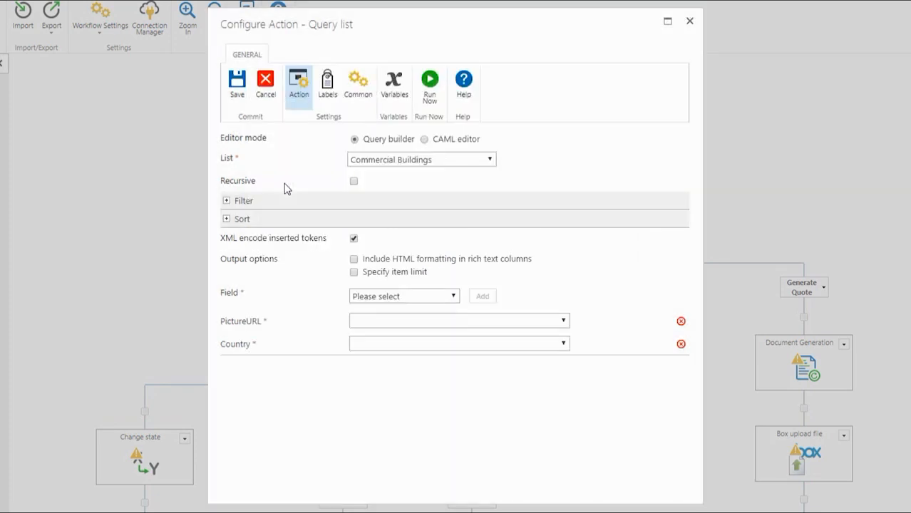
Map PictureURL to BuildingImage and Country to BuildingCountry, then save the Query list settings
click(383, 322)
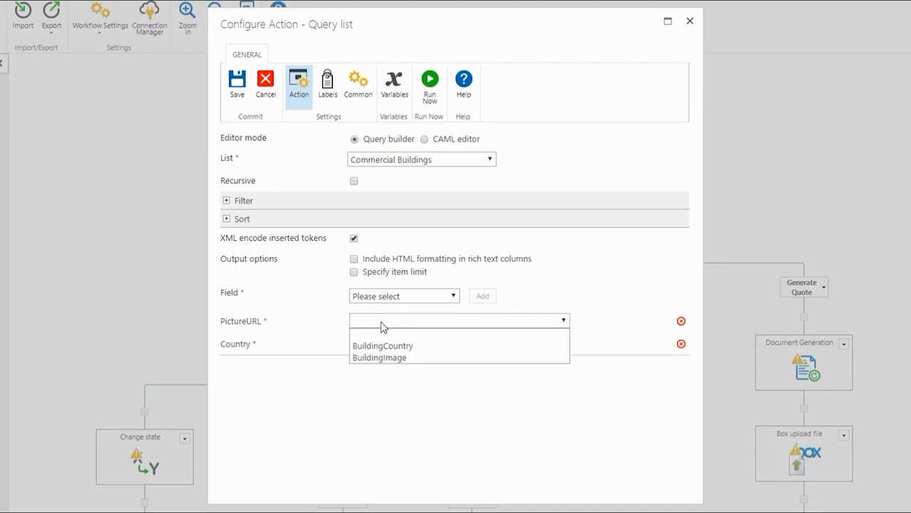
click(378, 358)
click(383, 346)
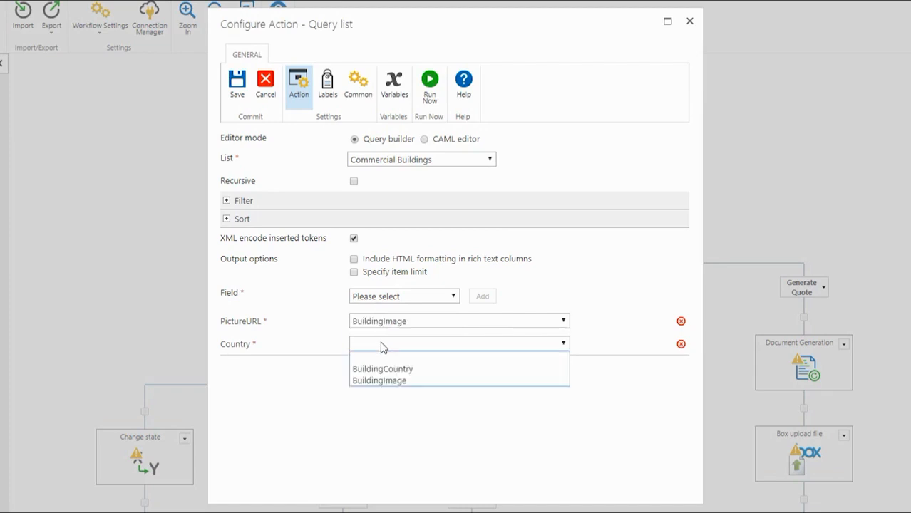
click(382, 369)
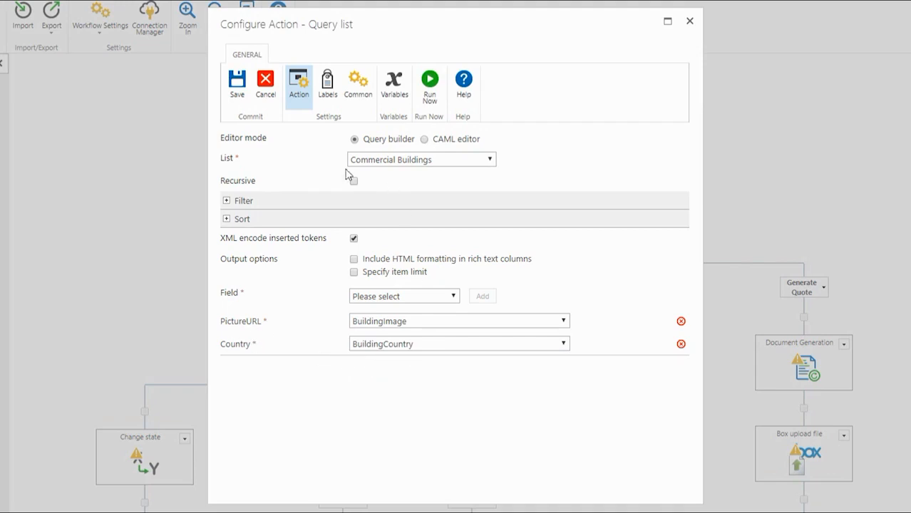
click(236, 103)
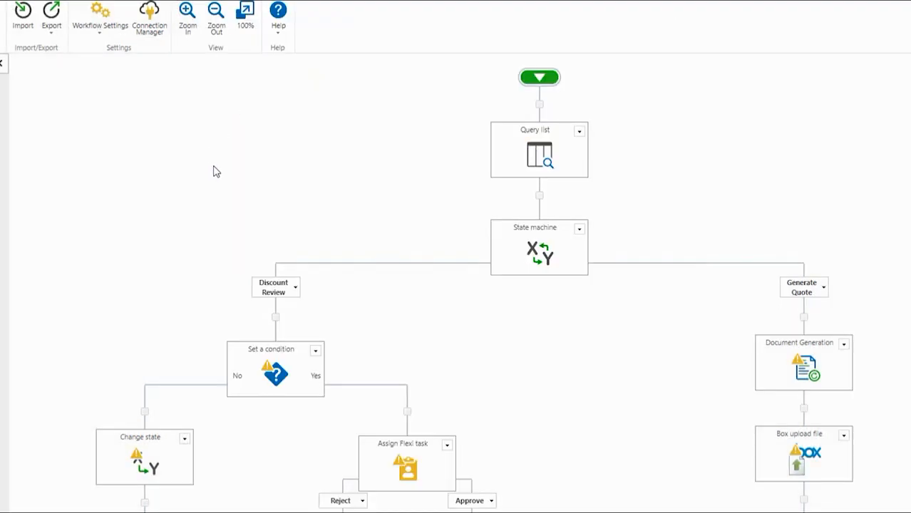
mouse_move(517, 175)
scroll(515, 305, down, 3)
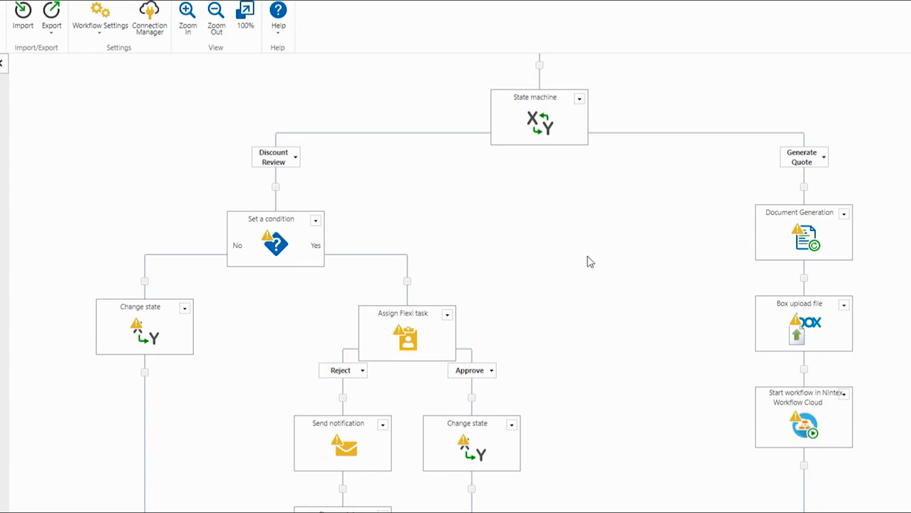
scroll(589, 262, down, 3)
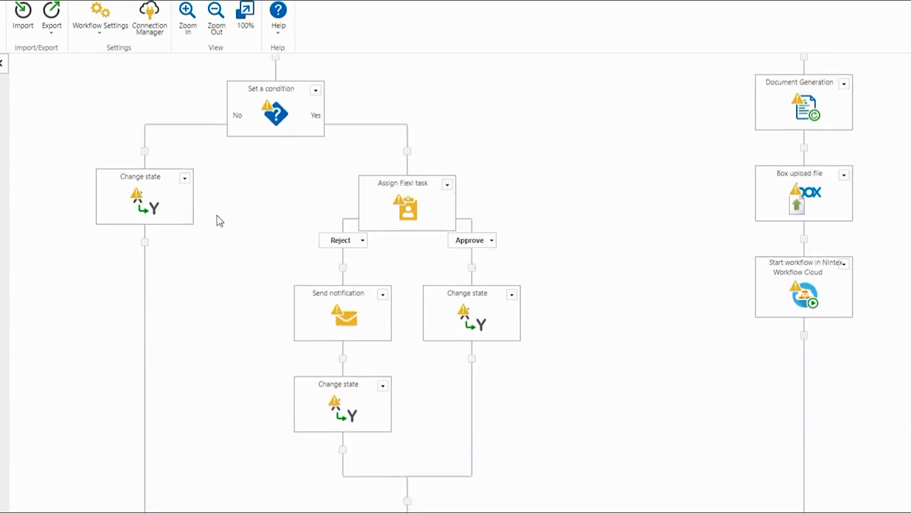
mouse_move(154, 209)
scroll(535, 336, up, 3)
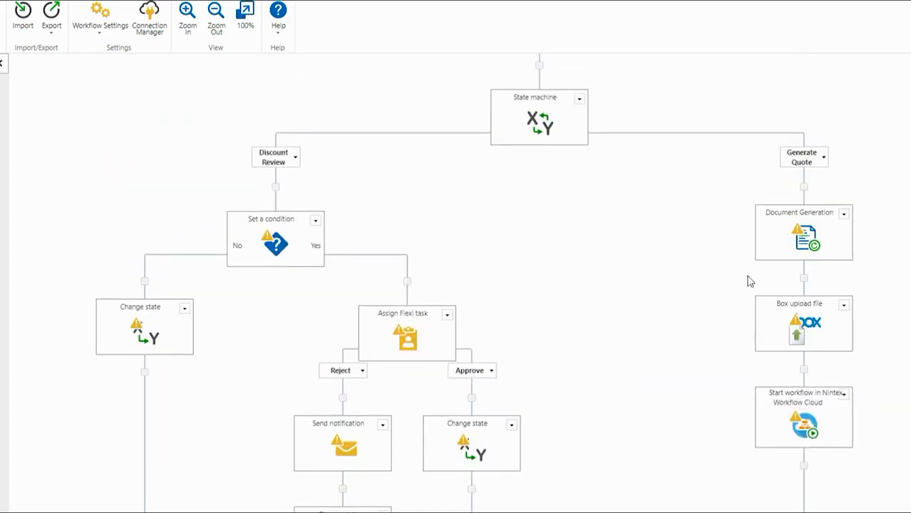
scroll(753, 503, down, 3)
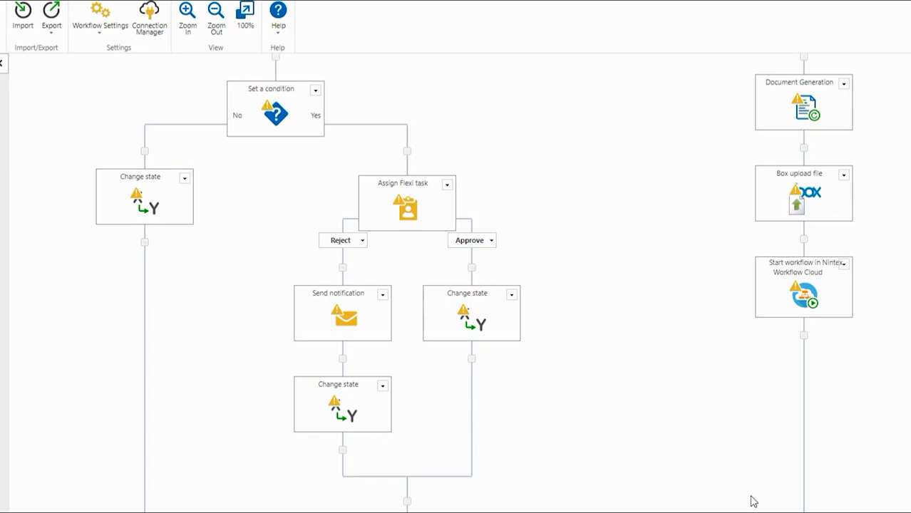
mouse_move(777, 303)
scroll(764, 357, down, 1)
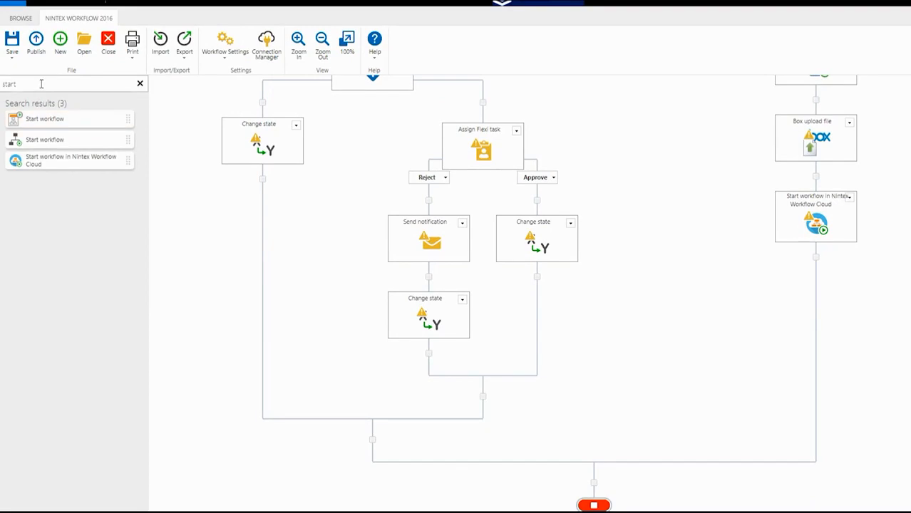
Find 'change state' in the toolbox and place it below Start workflow in Nintex Workflow Cloud
double_click(42, 84)
text(change stat)
drag(25, 133, 795, 269)
Set the Change state action's next state to End State Machine and save it
mouse_move(817, 292)
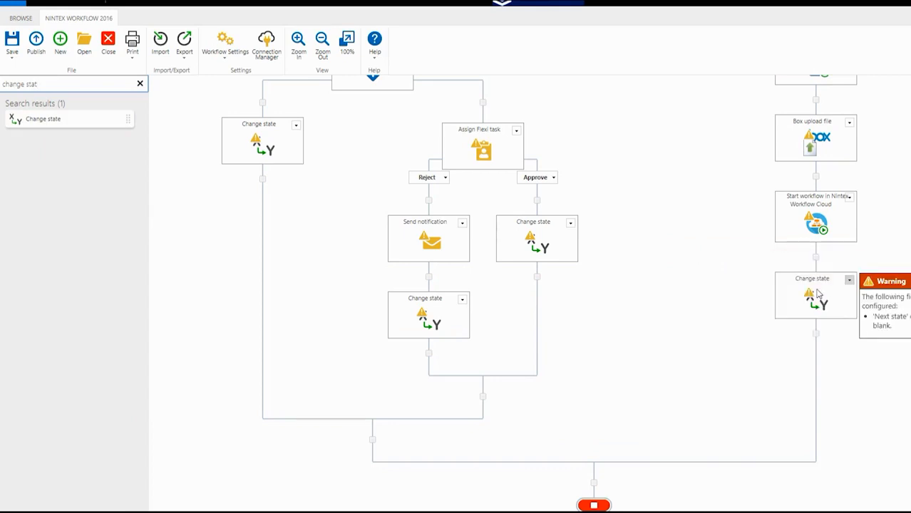
double_click(817, 294)
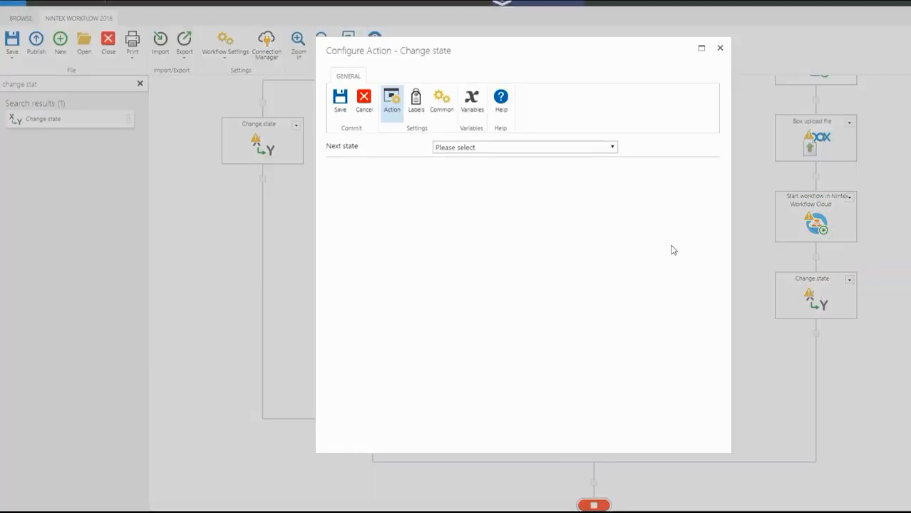
click(612, 147)
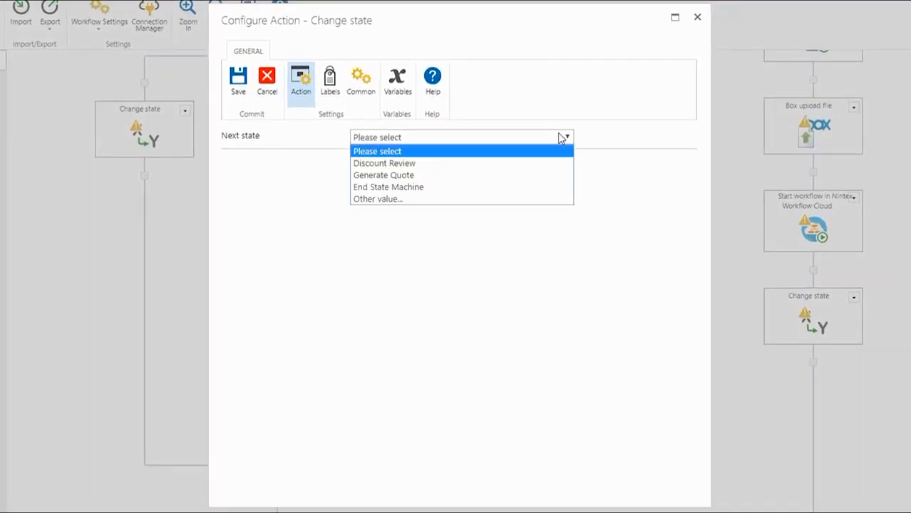
click(542, 187)
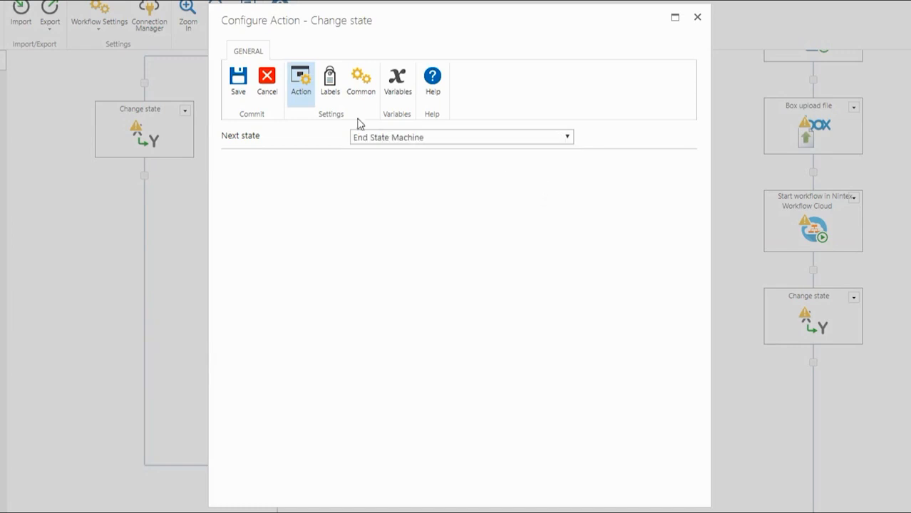
click(240, 99)
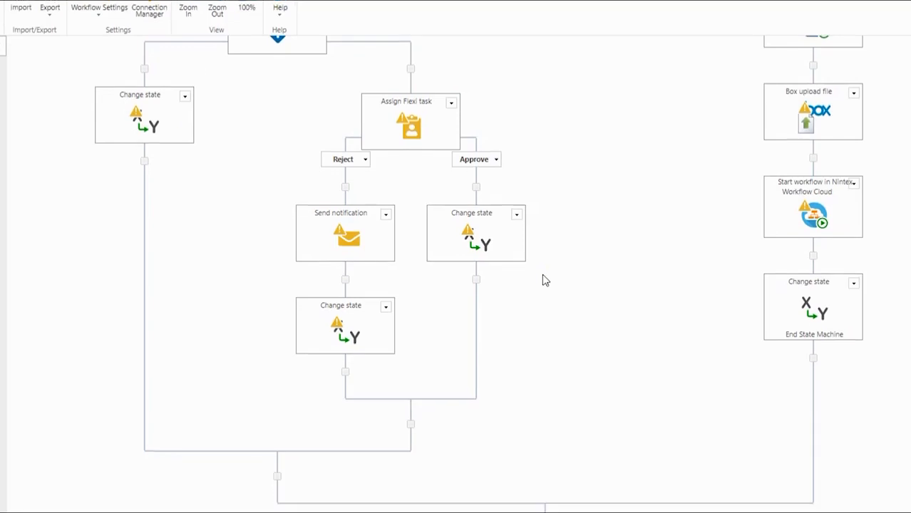
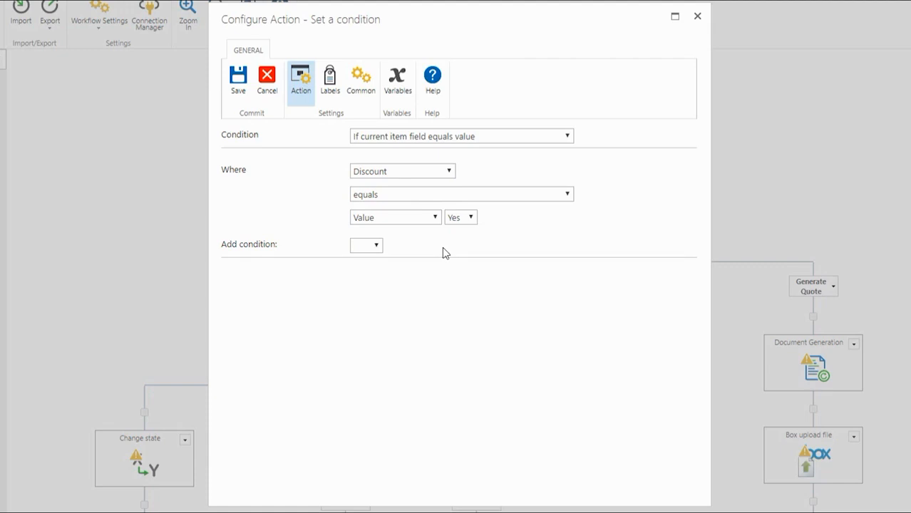
Add an And-joined second condition after the Discount equals Yes check
click(374, 245)
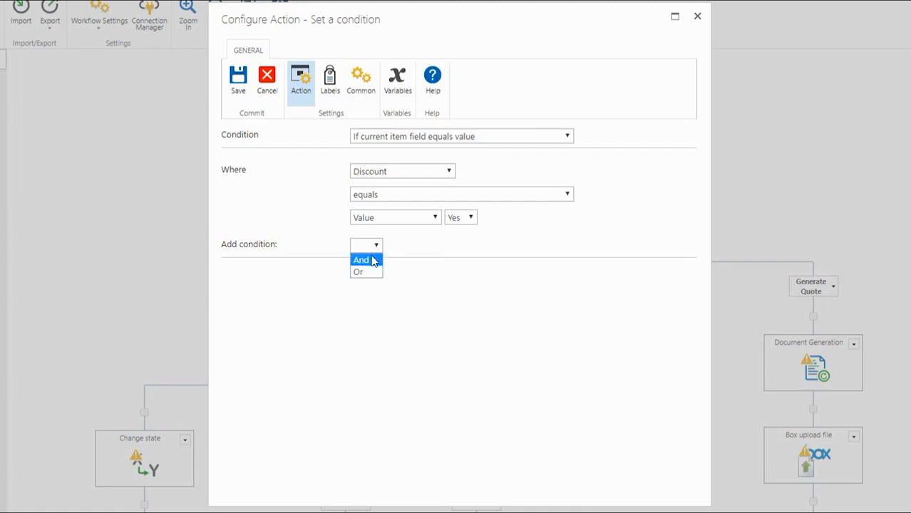
click(362, 260)
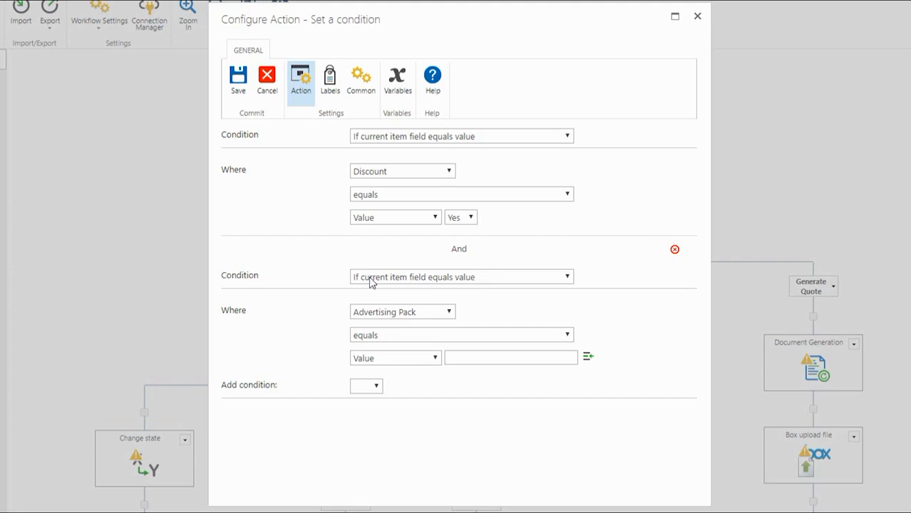
Set the second condition to Requested Discount is greater than or equal to 0.07
click(367, 315)
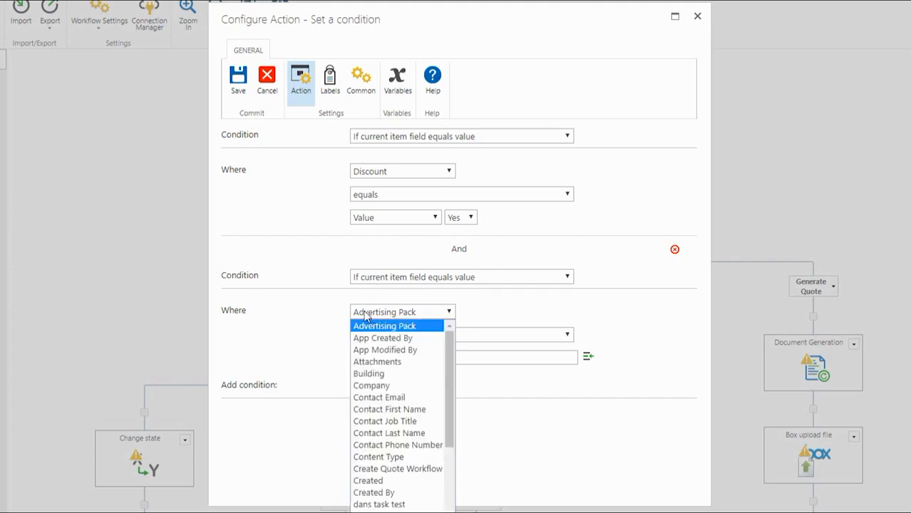
scroll(391, 457, down, 4)
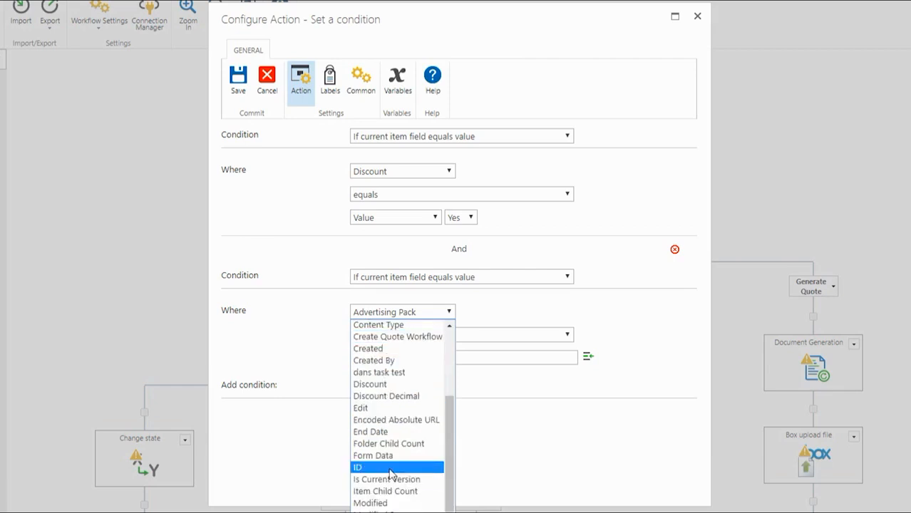
scroll(382, 474, down, 2)
click(378, 471)
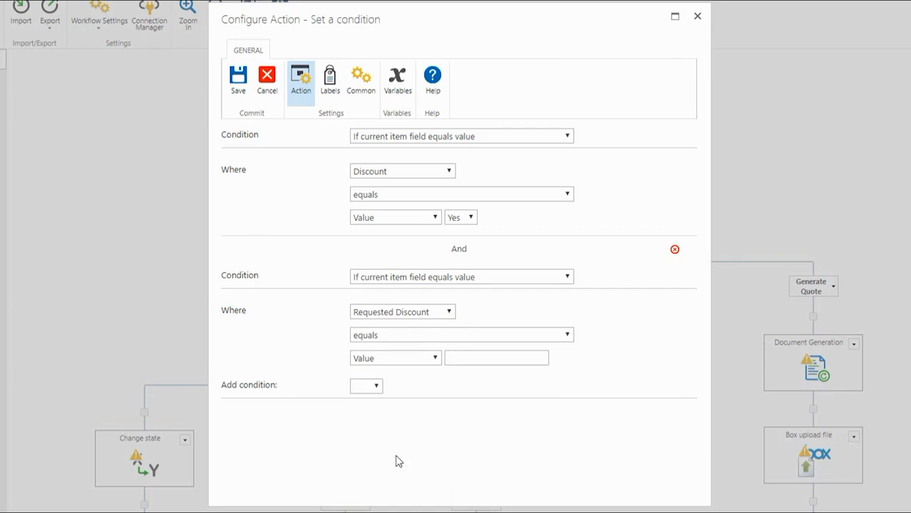
click(369, 343)
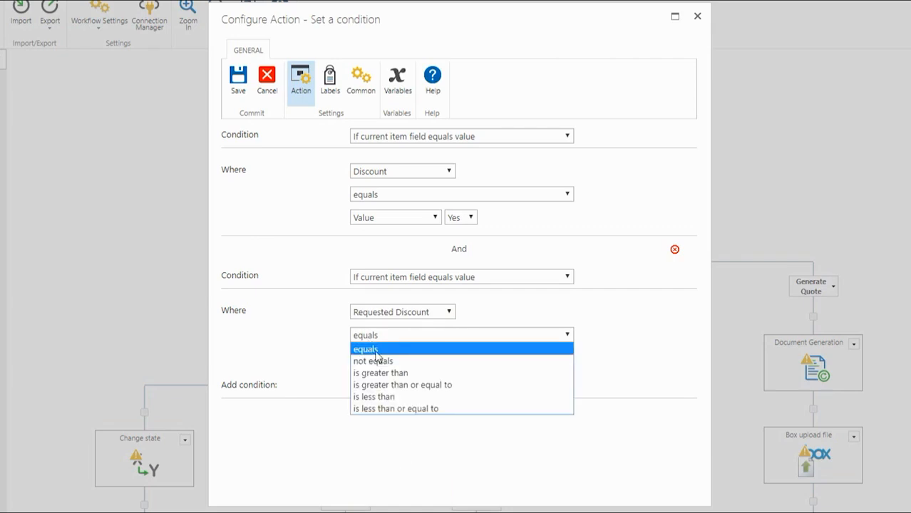
click(415, 386)
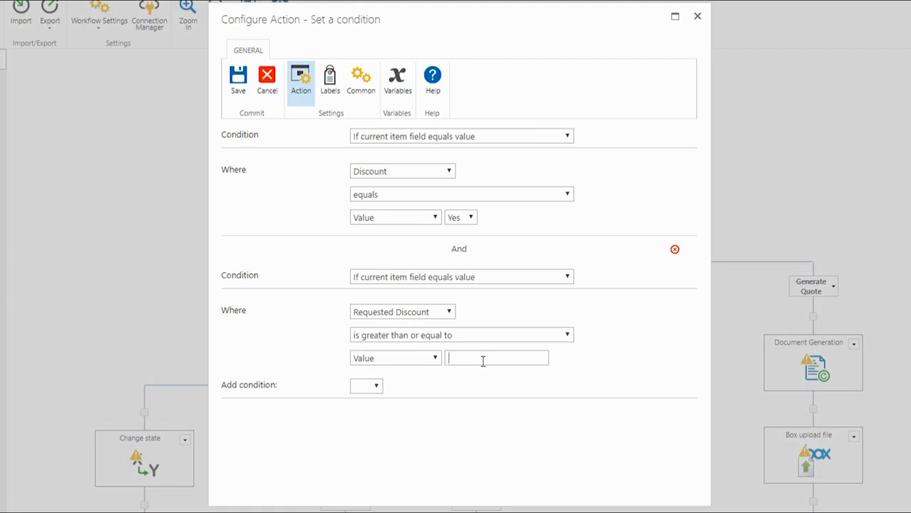
text(0.07)
Save the condition and relabel the node 'Is the discount greater than or equal to 7%'
click(241, 95)
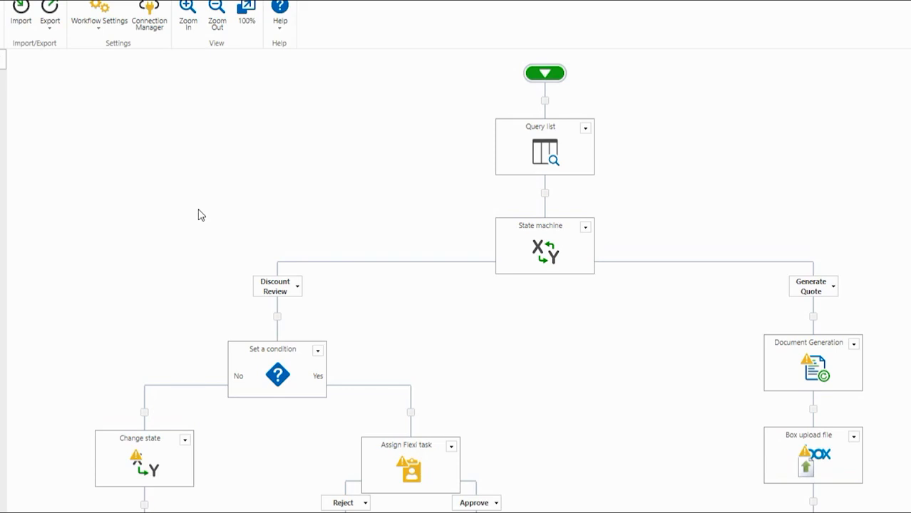
click(255, 350)
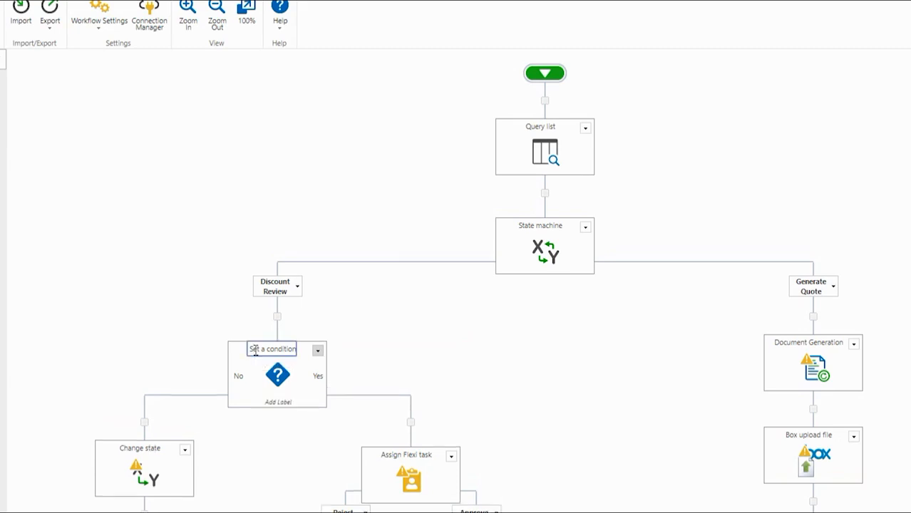
triple_click(254, 349)
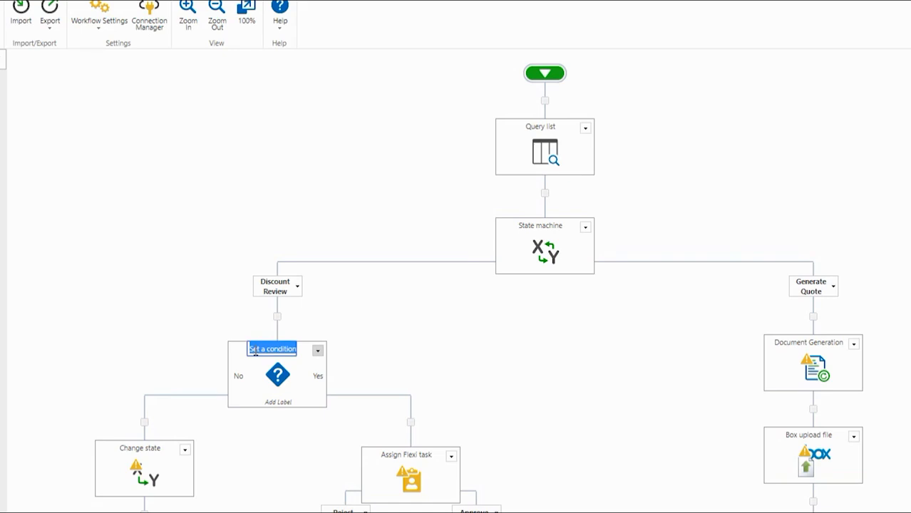
text(Is the discount)
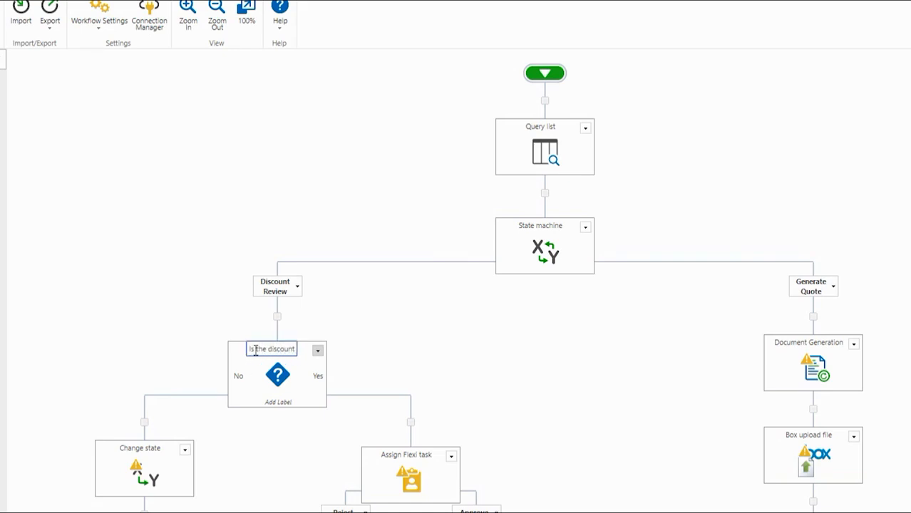
text( greater than or equal to 7%)
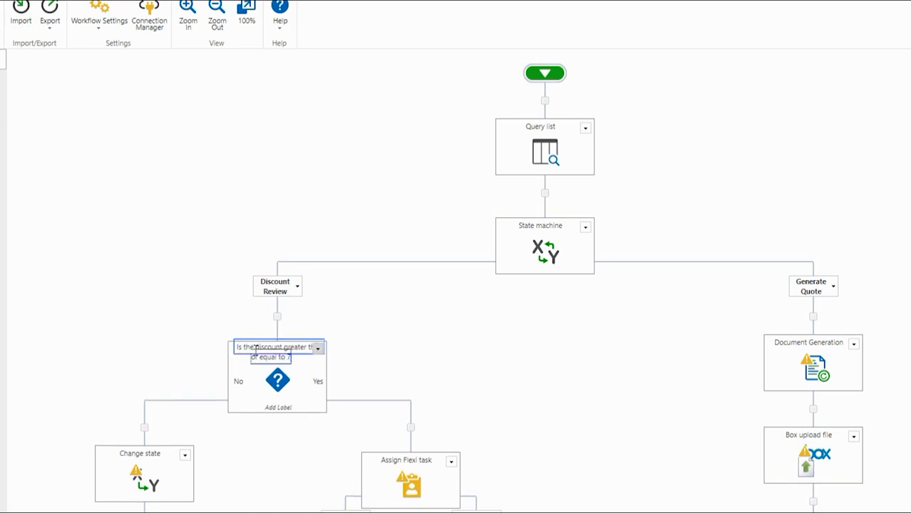
click(200, 318)
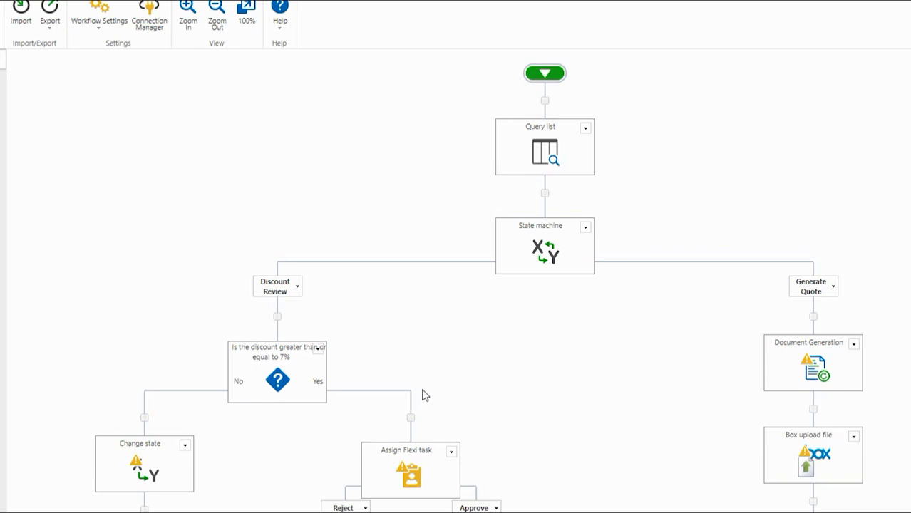
Open the configuration of the warning-flagged Assign Flexi task action
scroll(453, 379, down, 5)
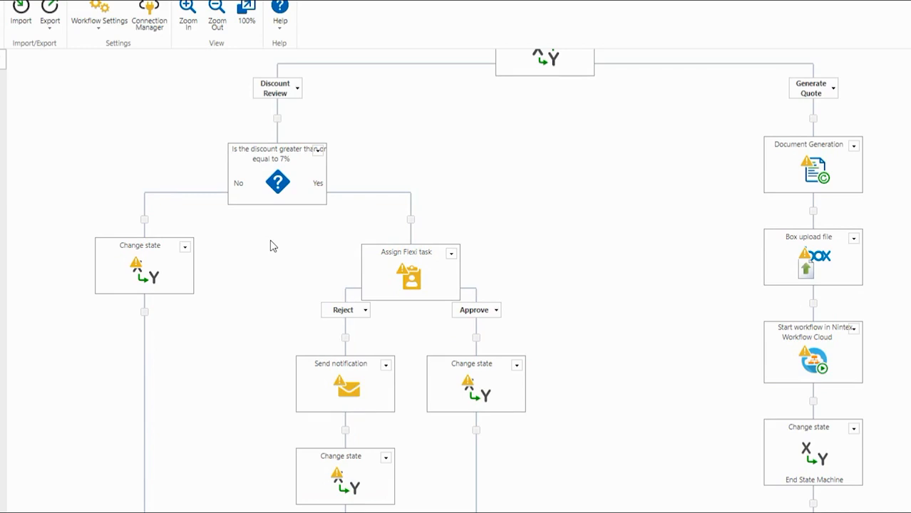
mouse_move(399, 279)
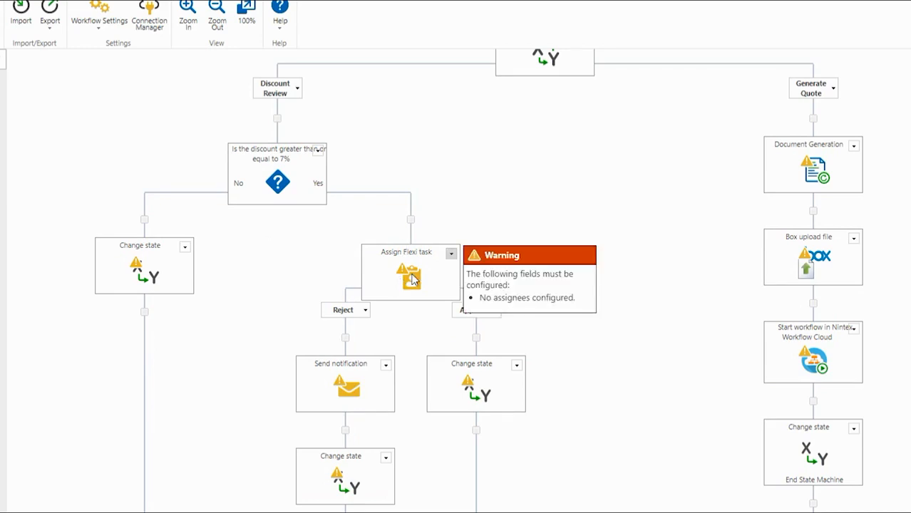
double_click(411, 279)
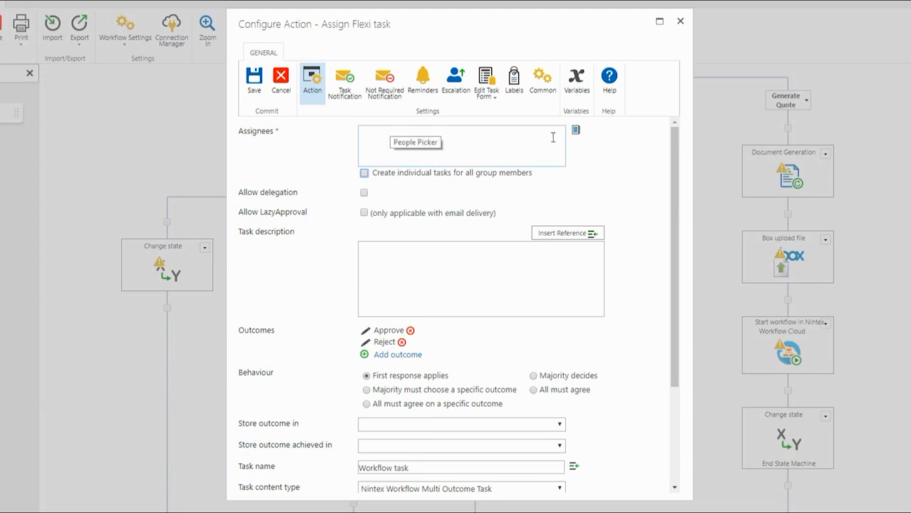
Assign the Flexi task to Manager, chosen from the Lookup list
click(575, 131)
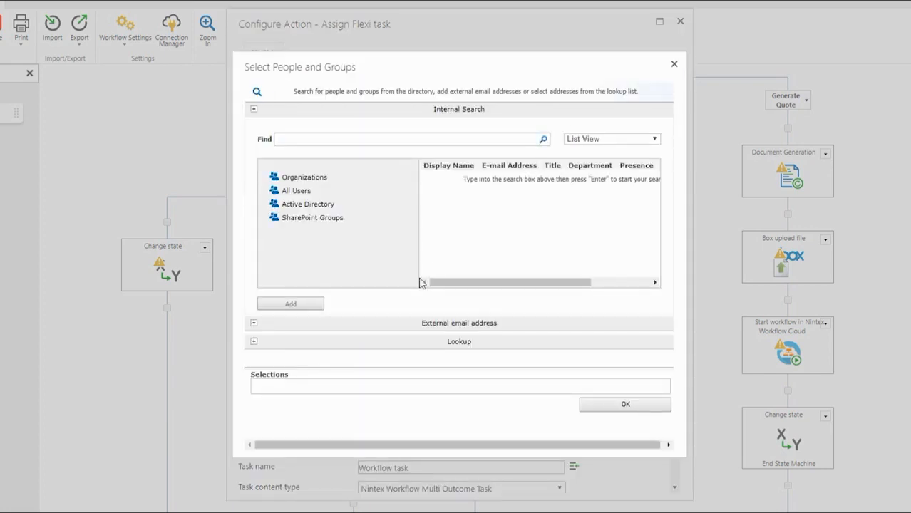
click(377, 349)
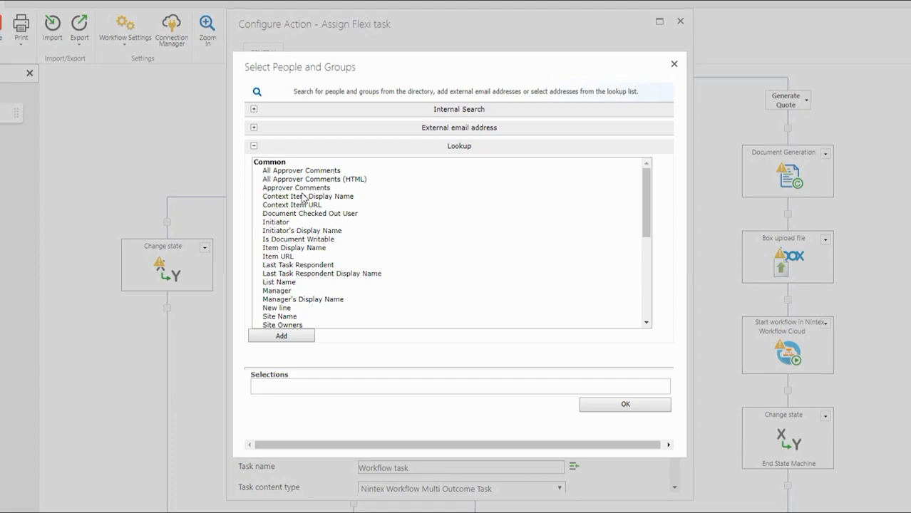
click(286, 215)
click(284, 226)
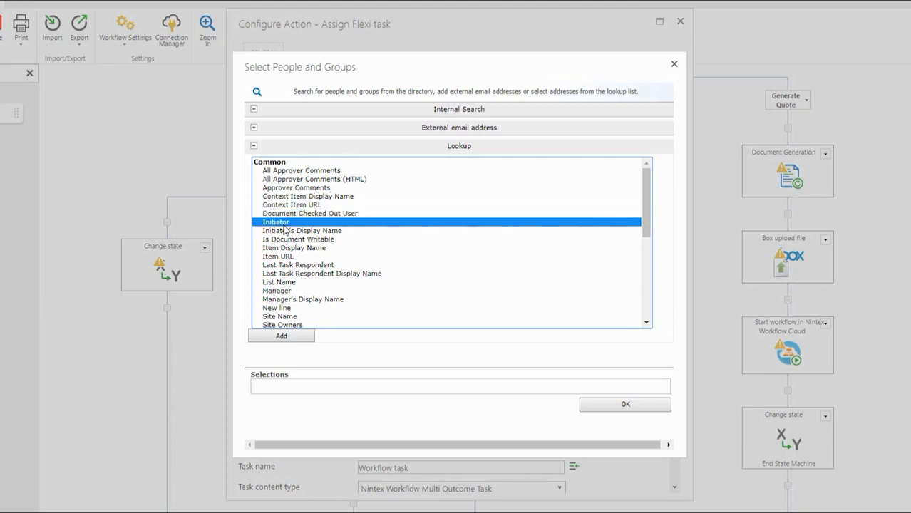
click(289, 293)
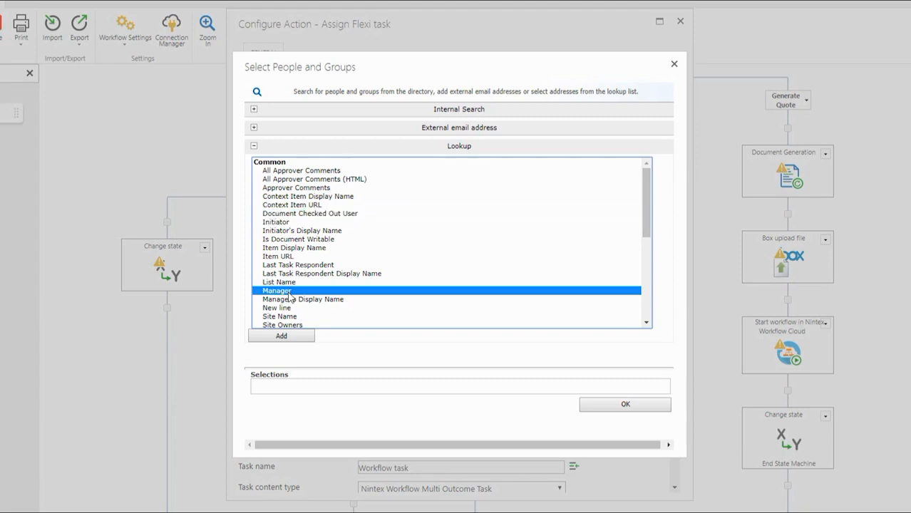
double_click(289, 294)
click(620, 406)
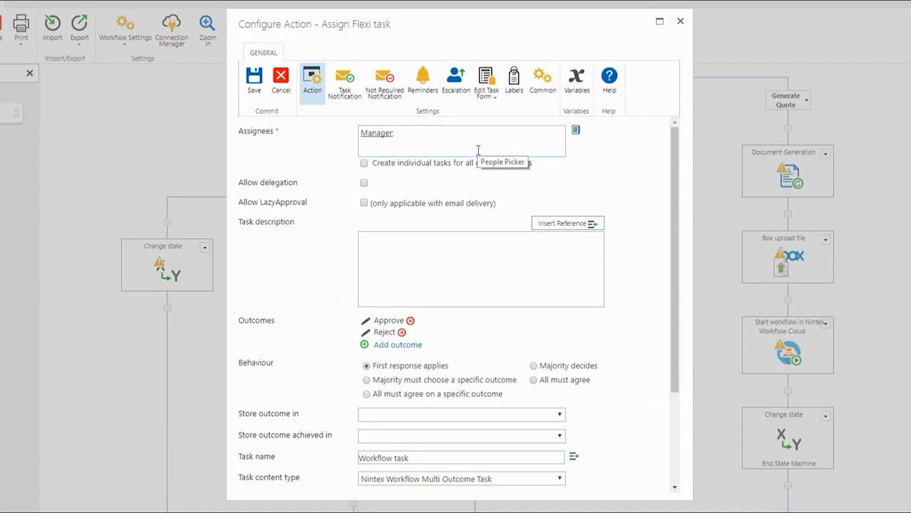
Check reminder, escalation (left at None) and notification settings, then save the Flexi task
click(423, 80)
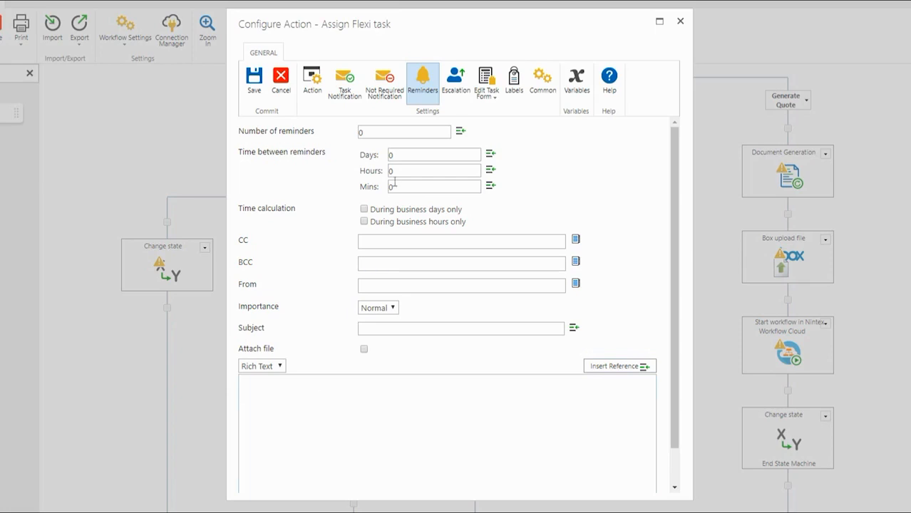
click(446, 95)
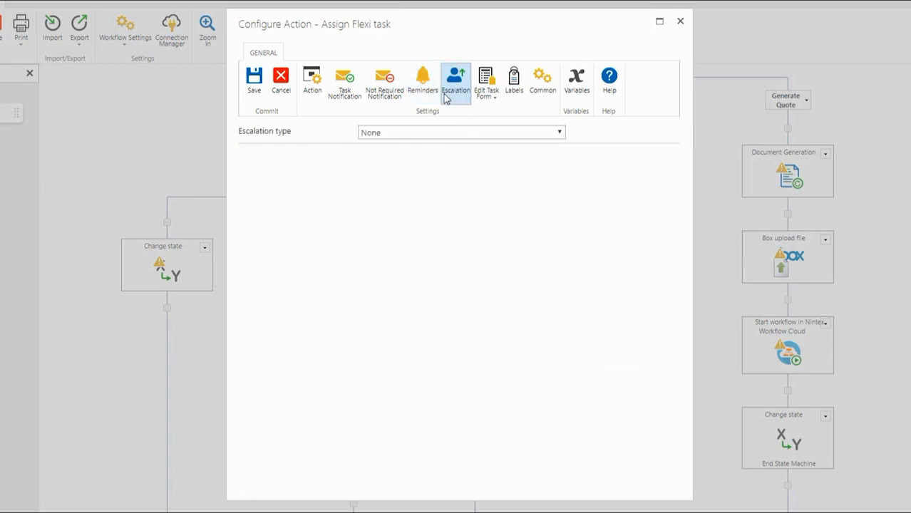
click(422, 133)
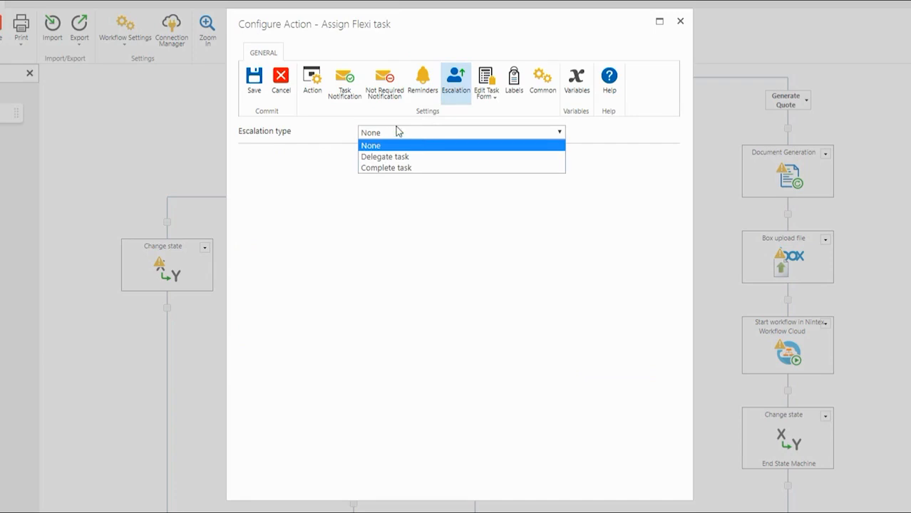
click(340, 123)
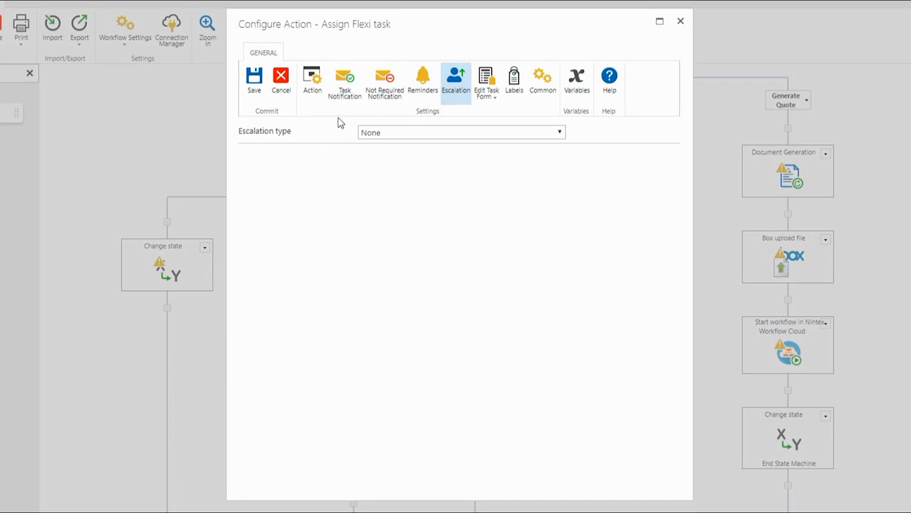
click(345, 82)
click(313, 81)
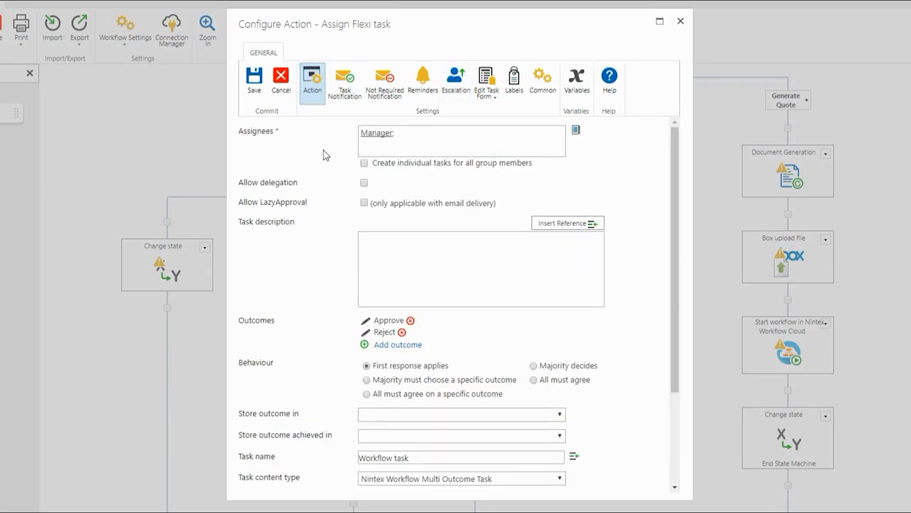
click(262, 100)
scroll(298, 243, down, 3)
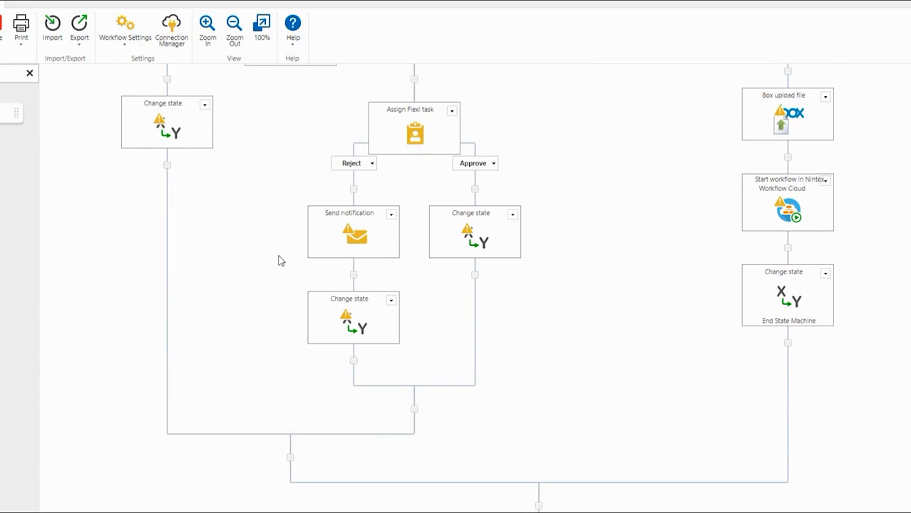
Address the Reject branch's notification to Initiator via the Lookup list
mouse_move(395, 257)
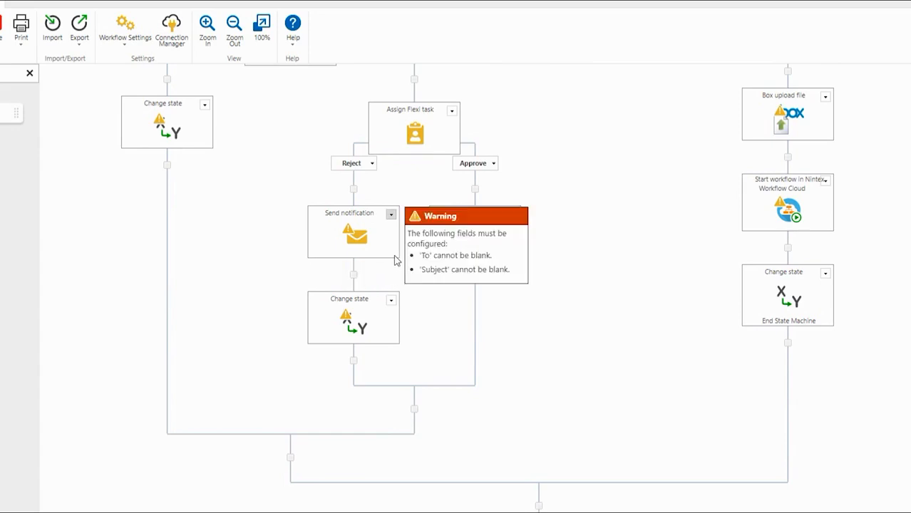
double_click(360, 241)
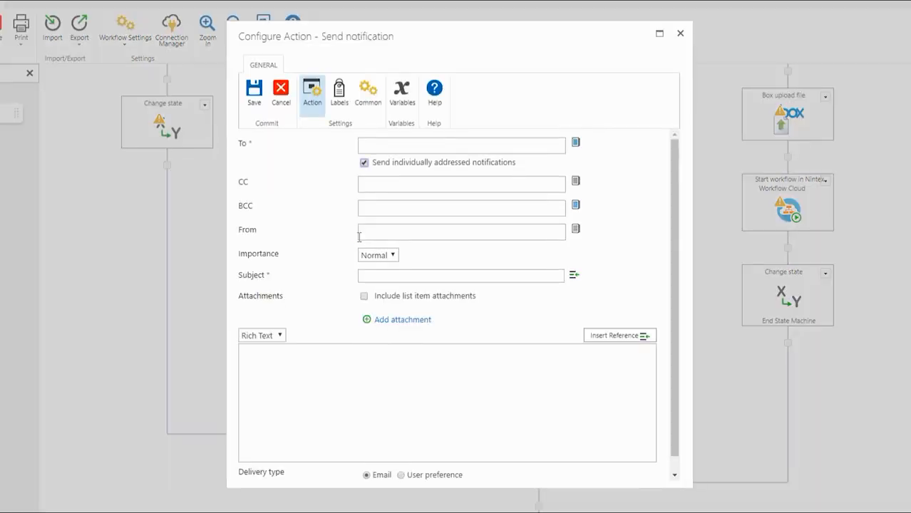
click(411, 145)
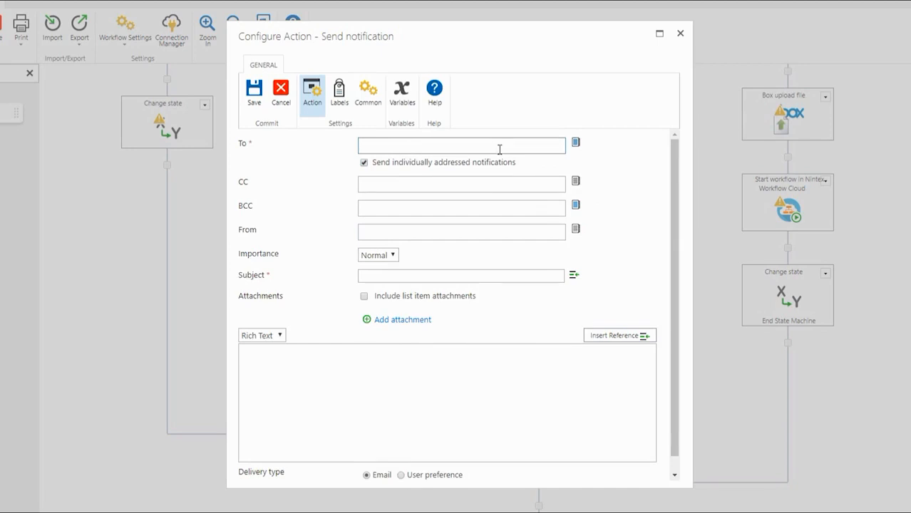
click(576, 143)
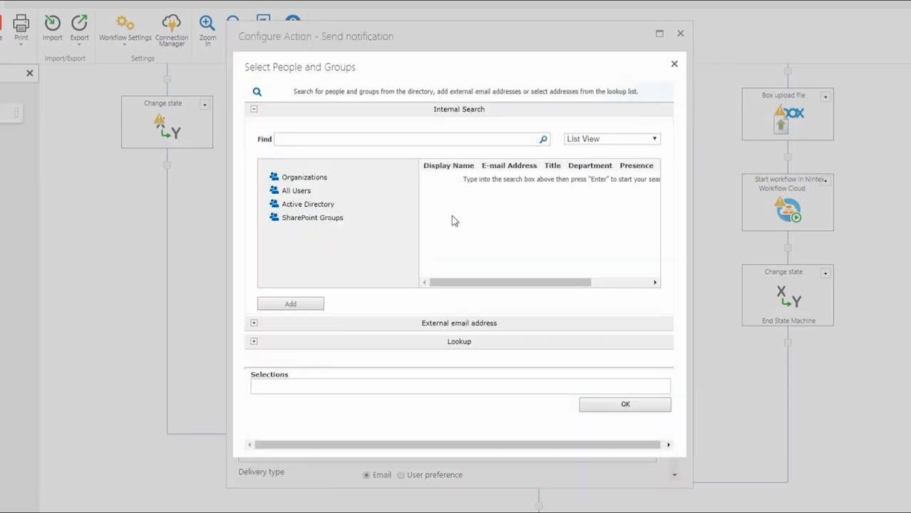
click(408, 343)
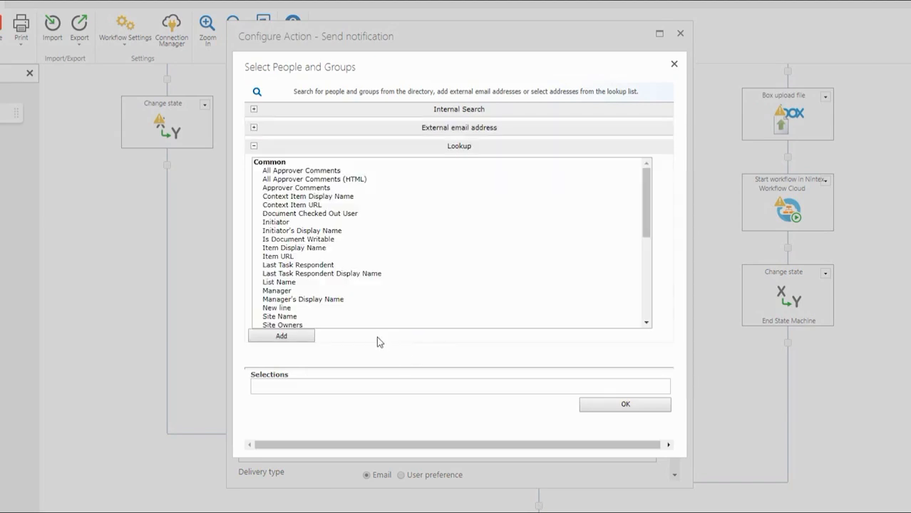
double_click(285, 224)
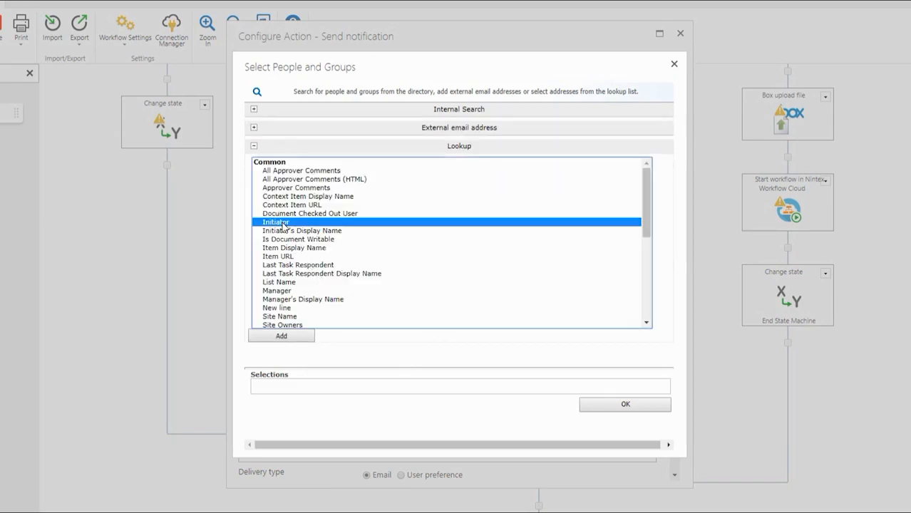
click(603, 408)
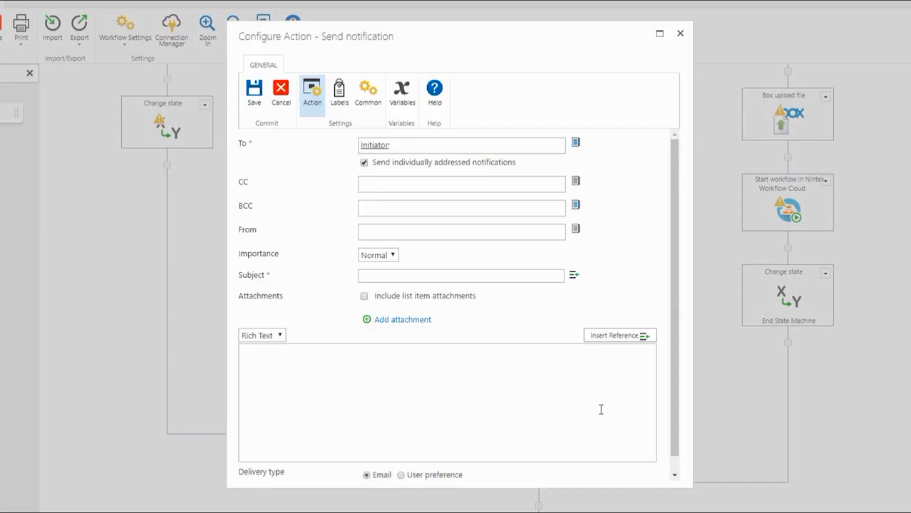
Give the notification the subject 'Your request has been rejected' and save it
click(398, 277)
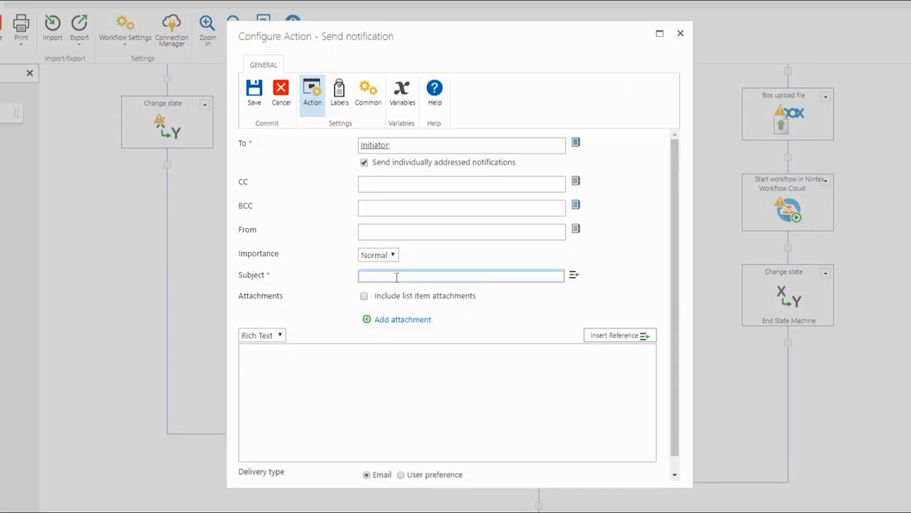
text(Your request has been rejected)
click(400, 357)
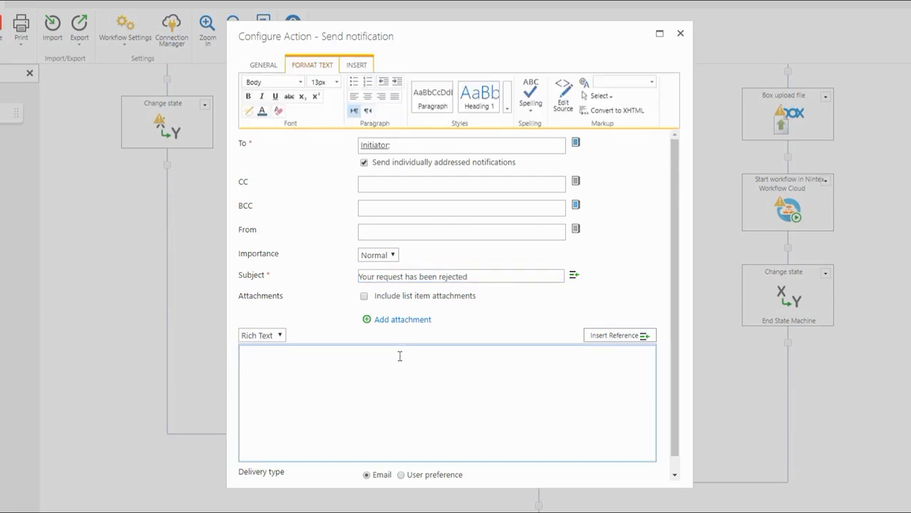
click(262, 65)
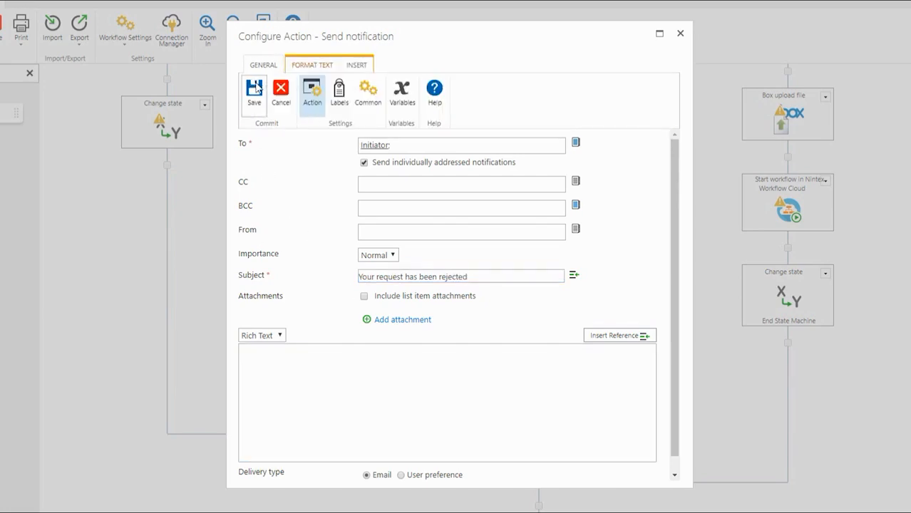
click(254, 89)
Set the Reject branch's Change state to go to Discount Review and save
mouse_move(316, 340)
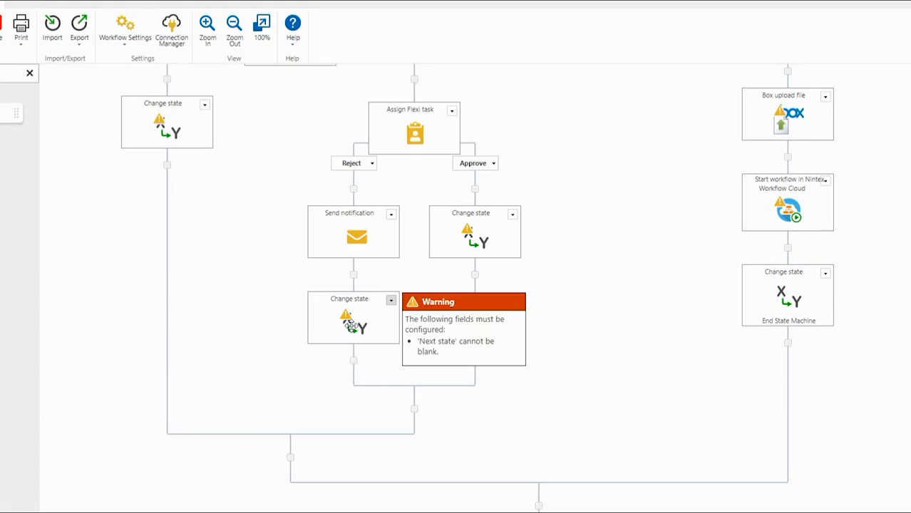
scroll(350, 326, up, 1)
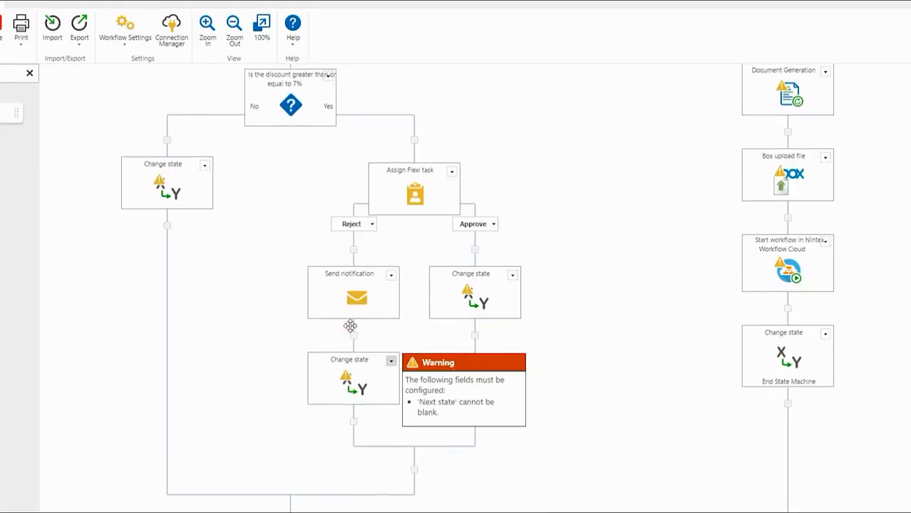
double_click(352, 387)
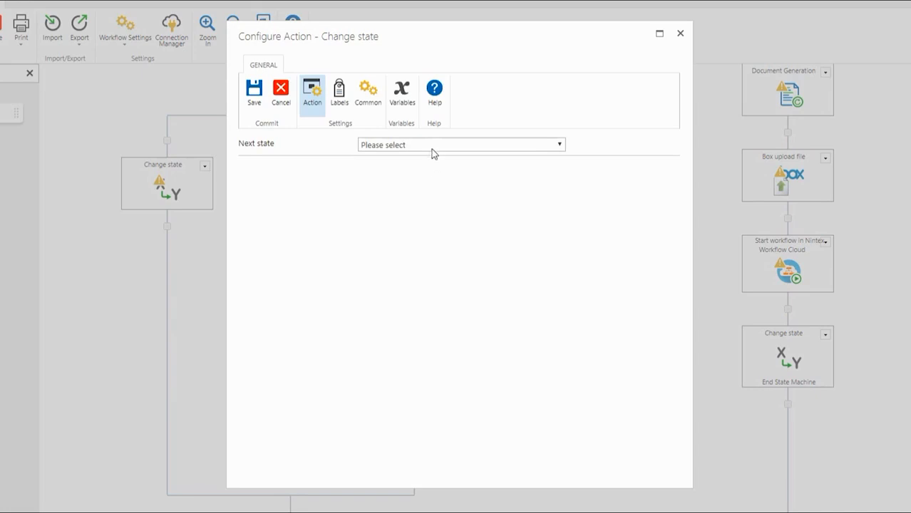
click(433, 146)
click(431, 169)
click(257, 105)
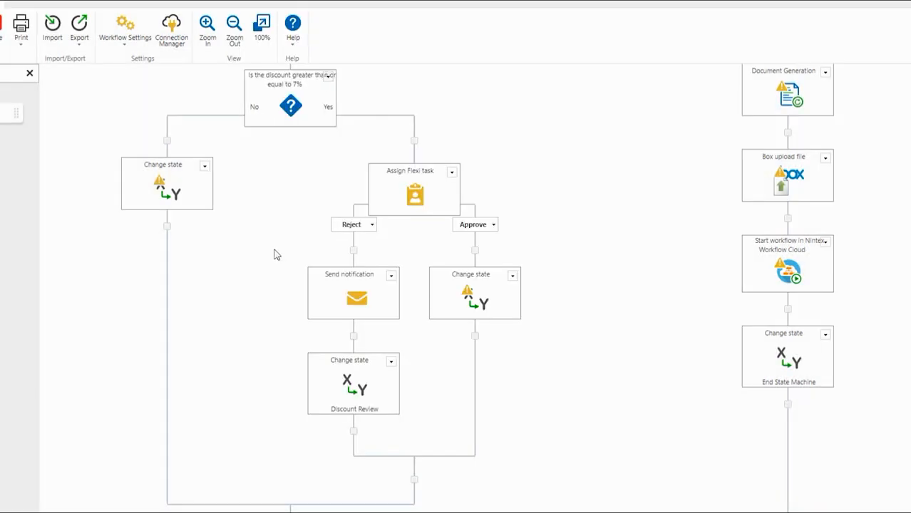
Set the Approve branch's Change state to go to Generate Quote and save
mouse_move(476, 303)
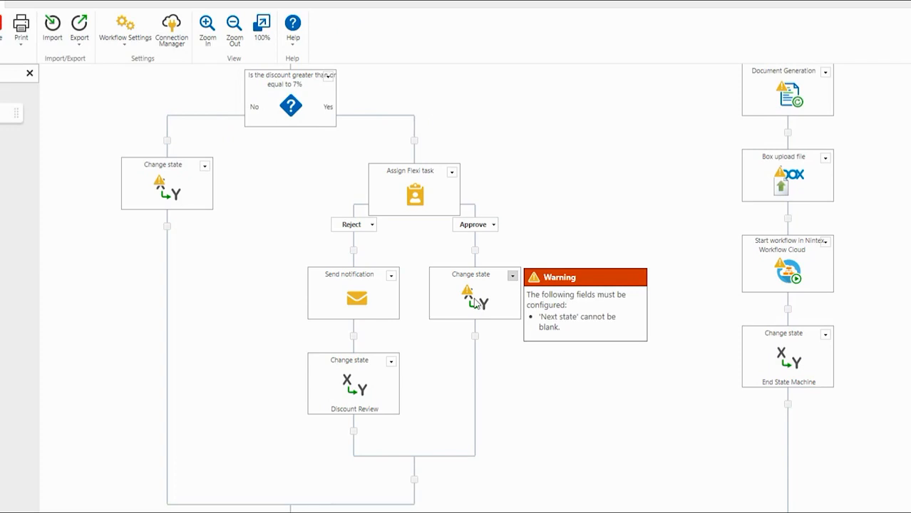
click(513, 276)
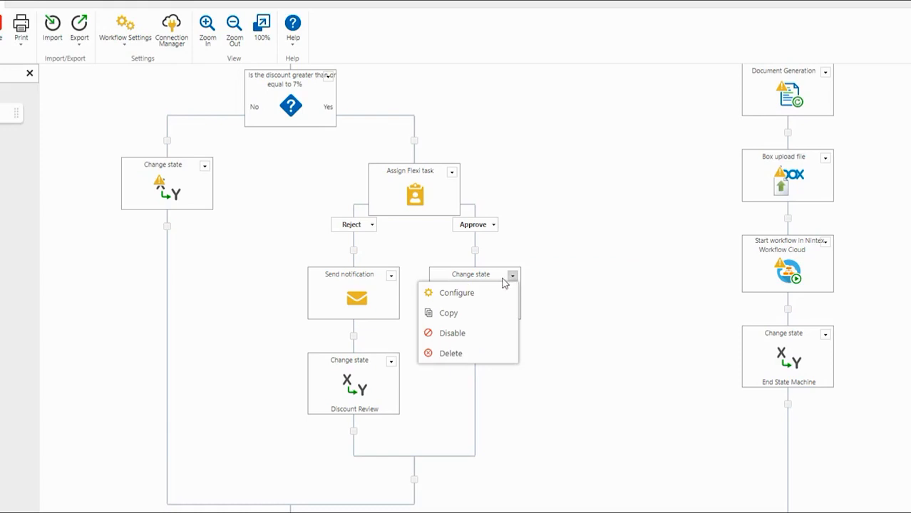
click(504, 298)
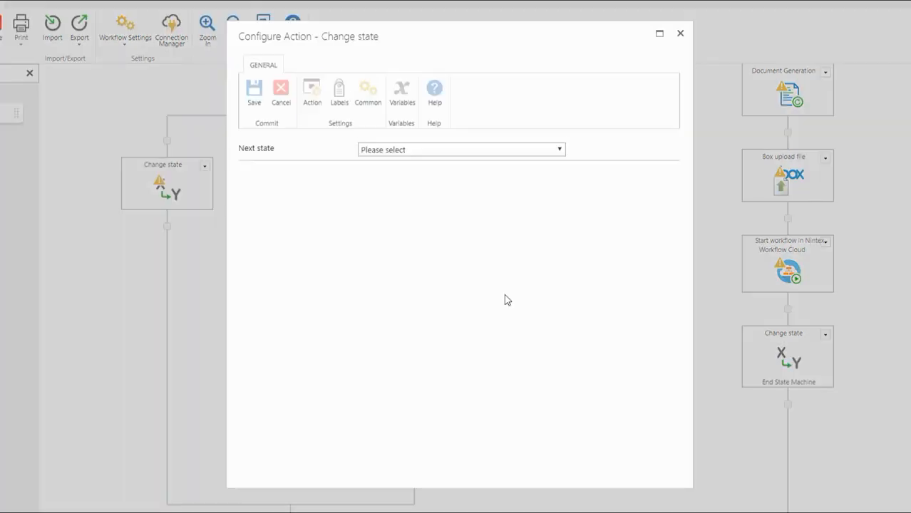
click(472, 148)
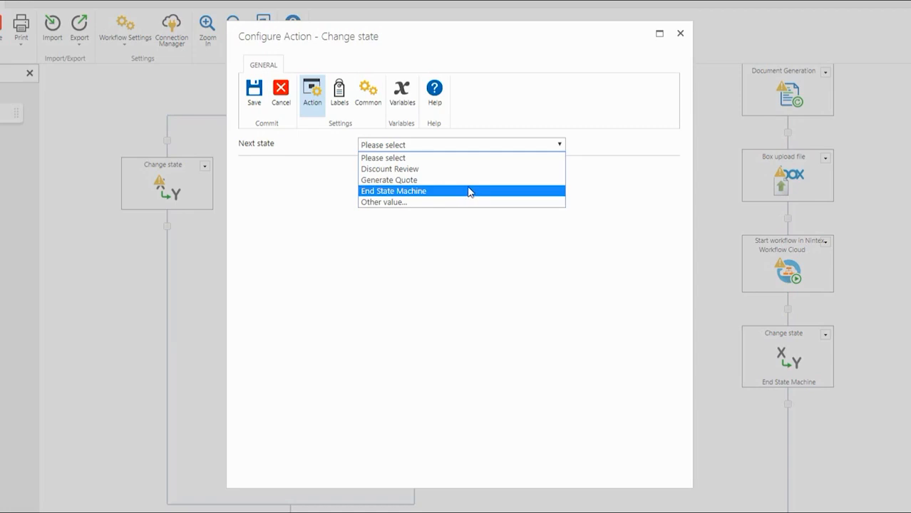
click(470, 179)
click(255, 93)
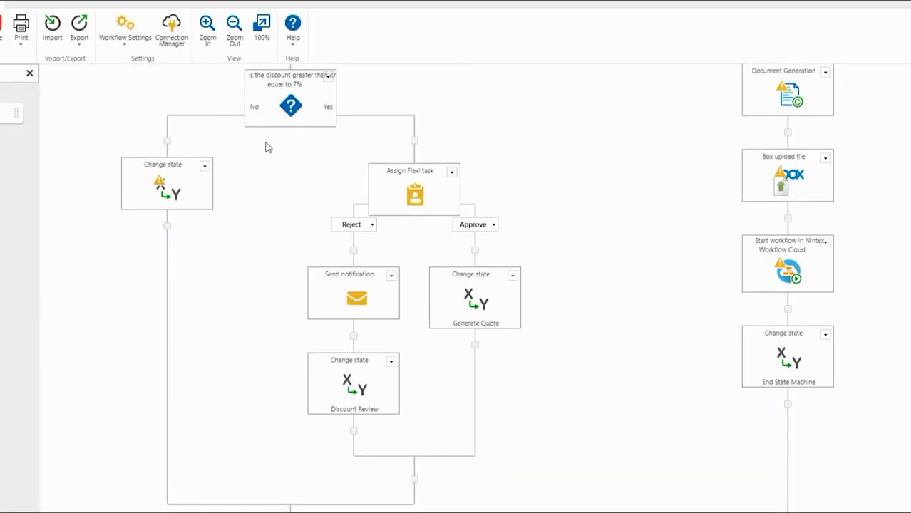
scroll(485, 238, up, 2)
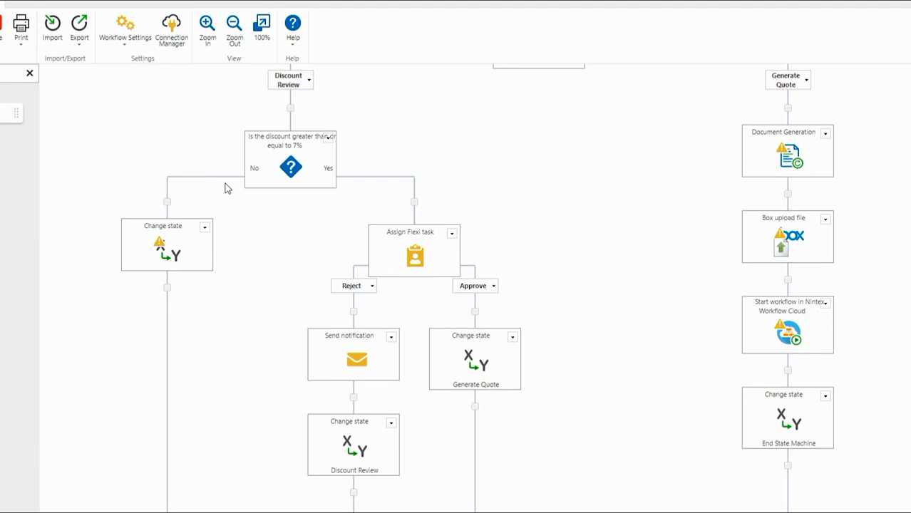
Set the No-branch Change state's next state to Generate Quote and save it
mouse_move(383, 251)
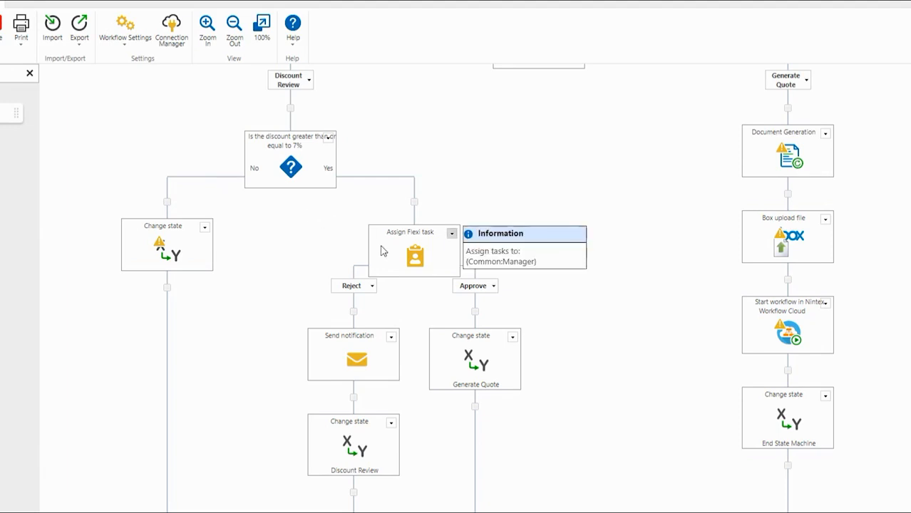
double_click(180, 245)
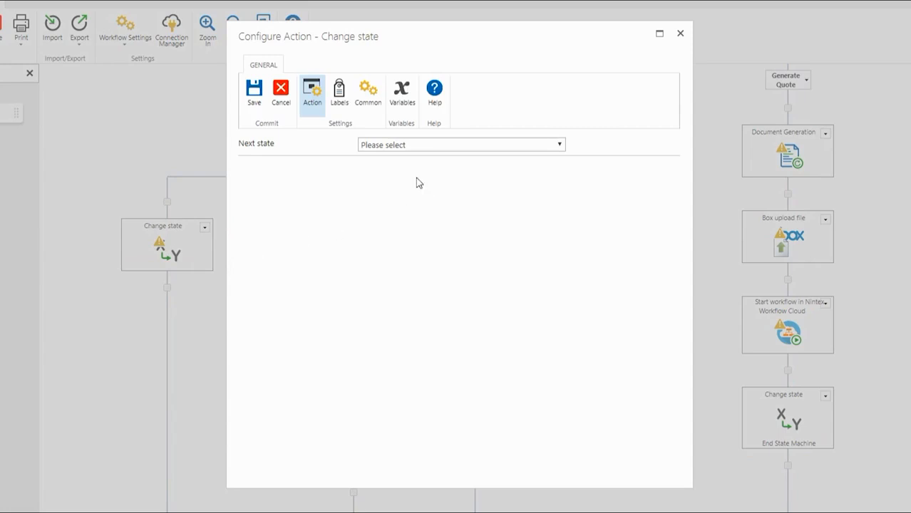
click(406, 147)
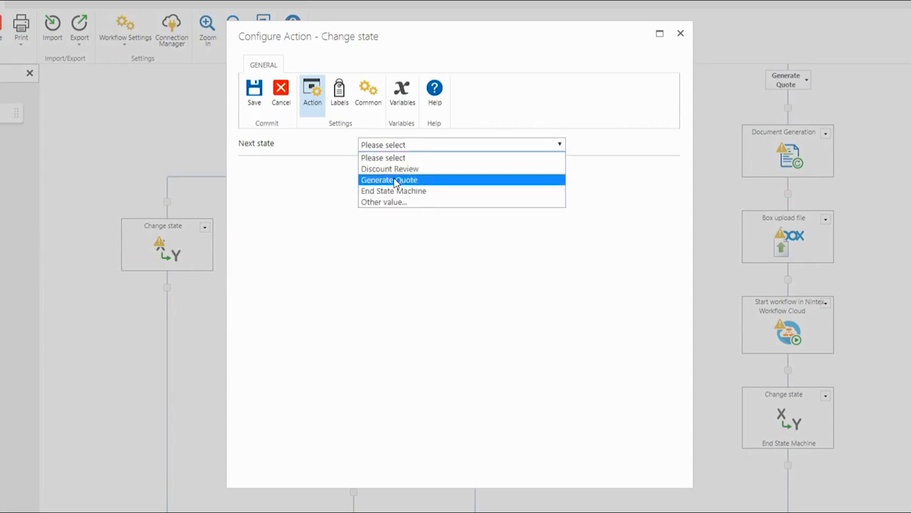
click(395, 180)
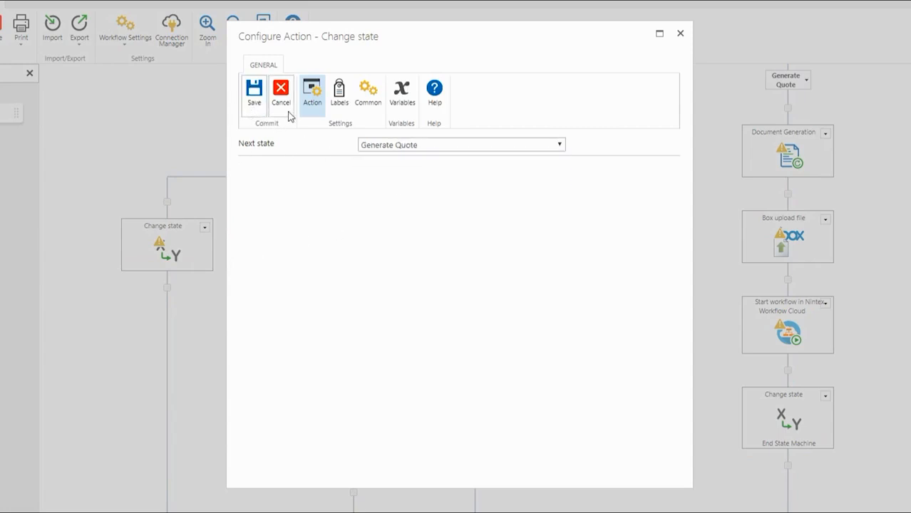
click(255, 103)
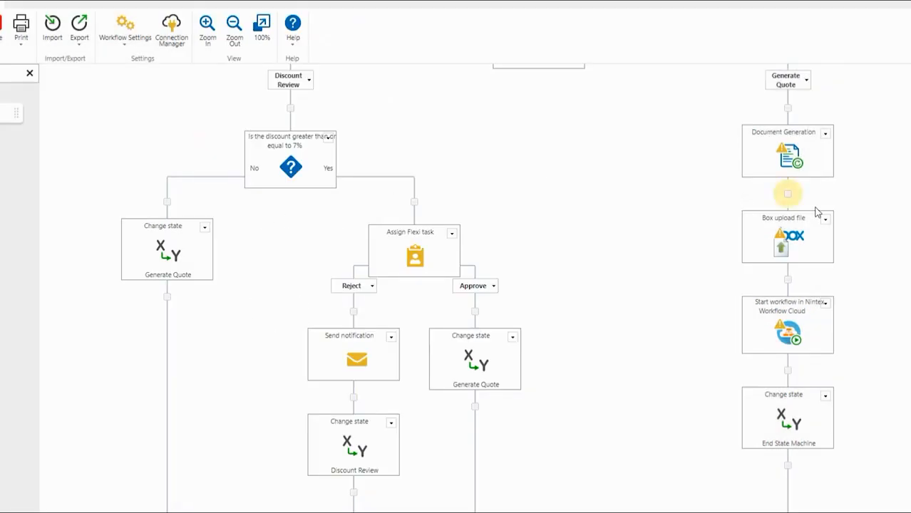
scroll(873, 212, up, 3)
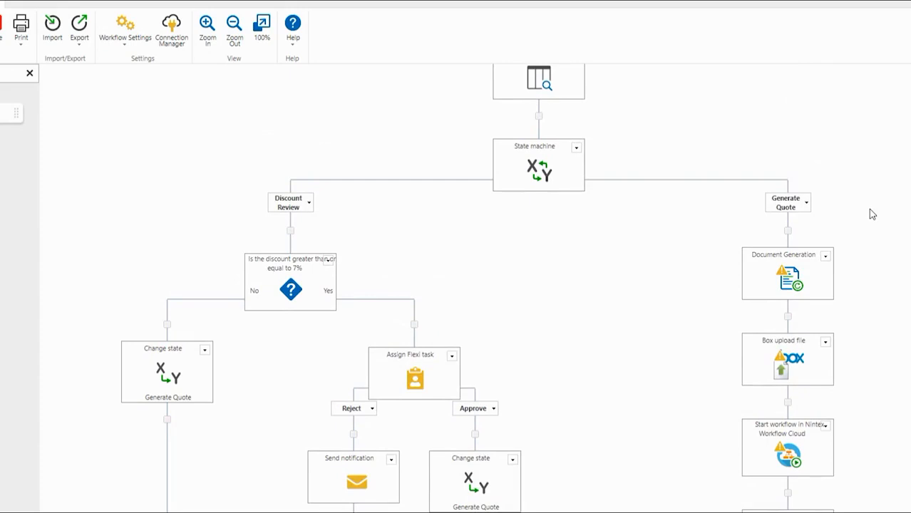